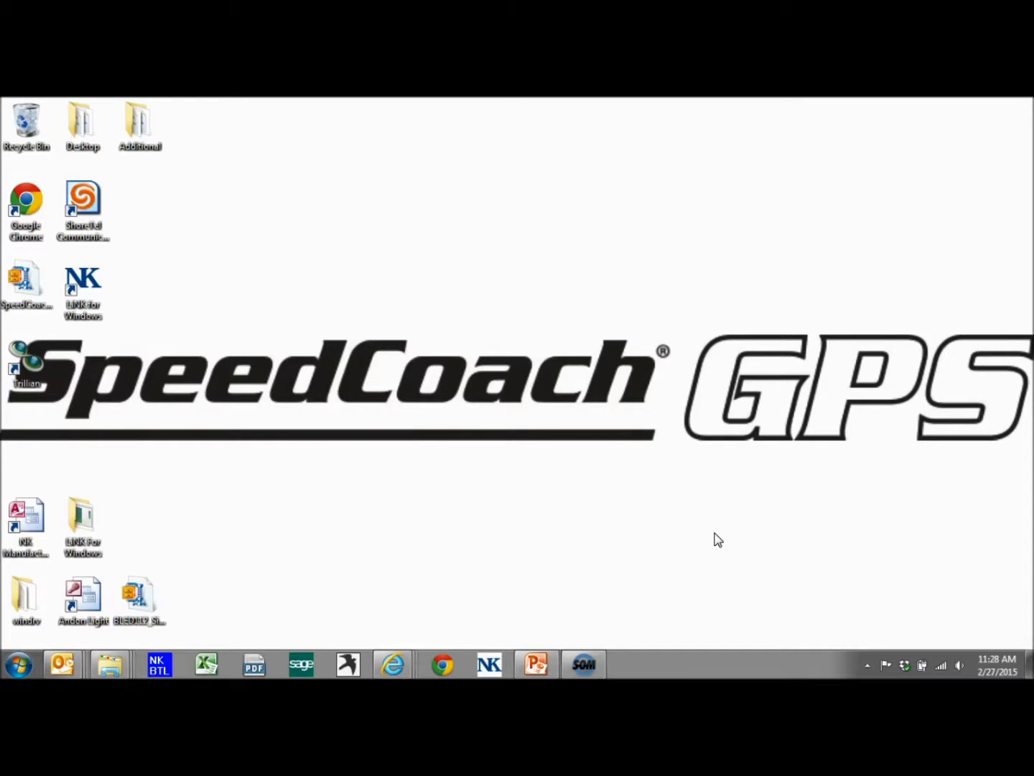
# Launch LiNK, download the four SpeedCoach sessions and select the 12/31/09 JustGo-2002M session
pyautogui.click(722, 537)
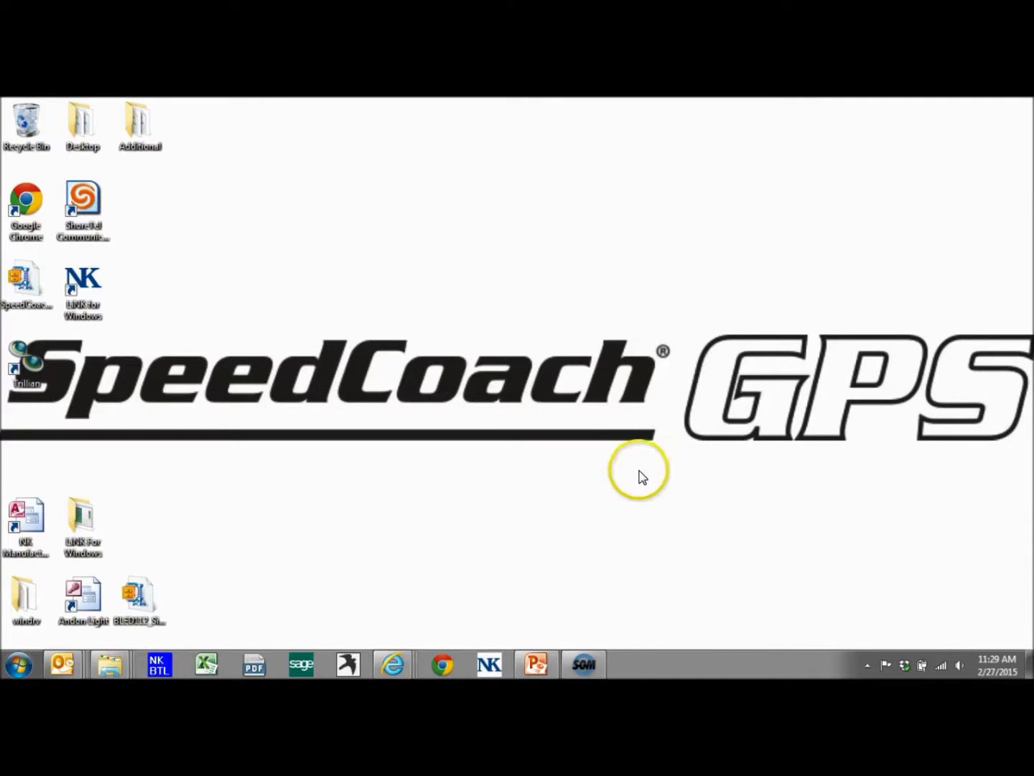
pyautogui.doubleClick(91, 289)
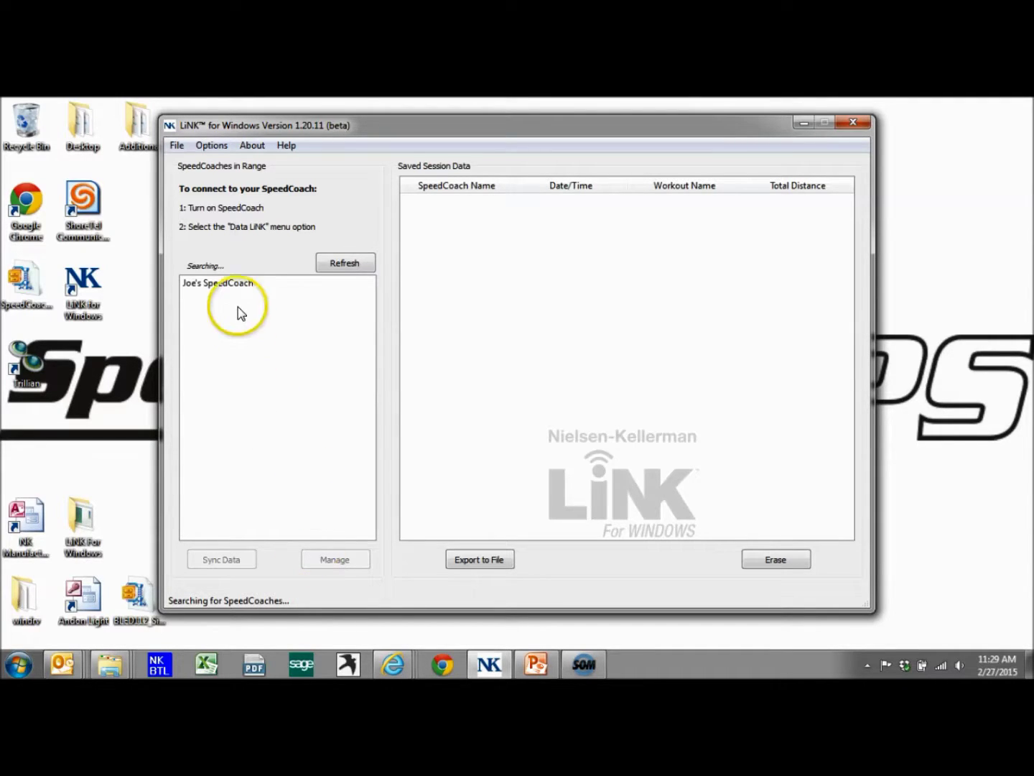
pyautogui.doubleClick(236, 287)
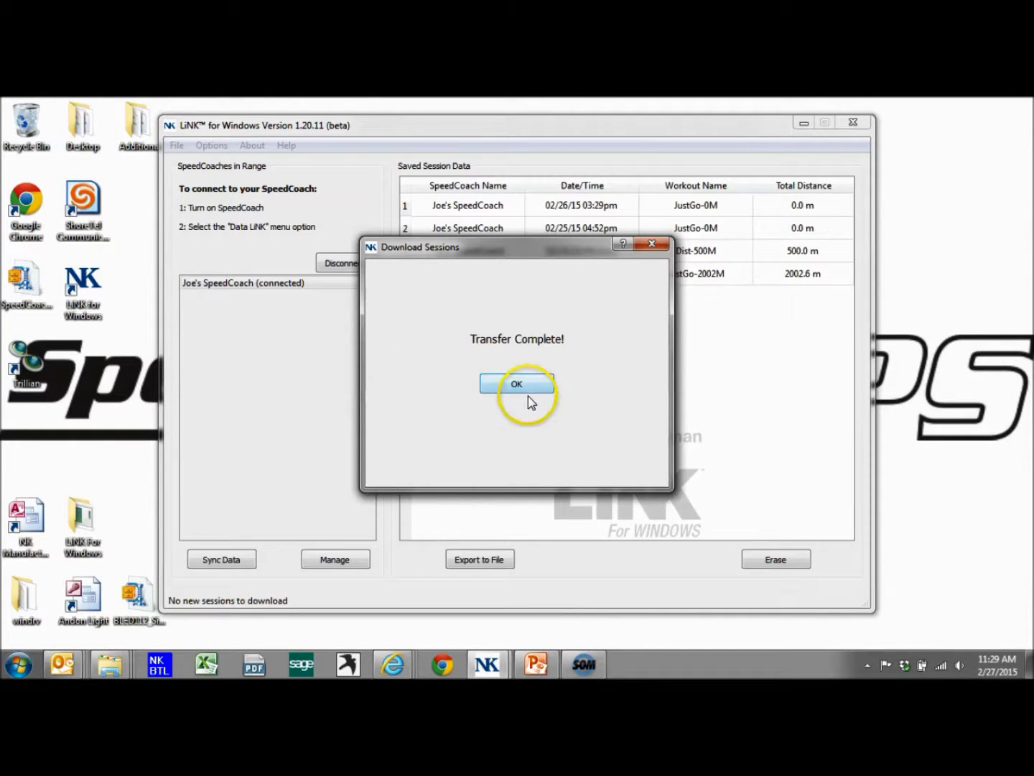
pyautogui.click(524, 387)
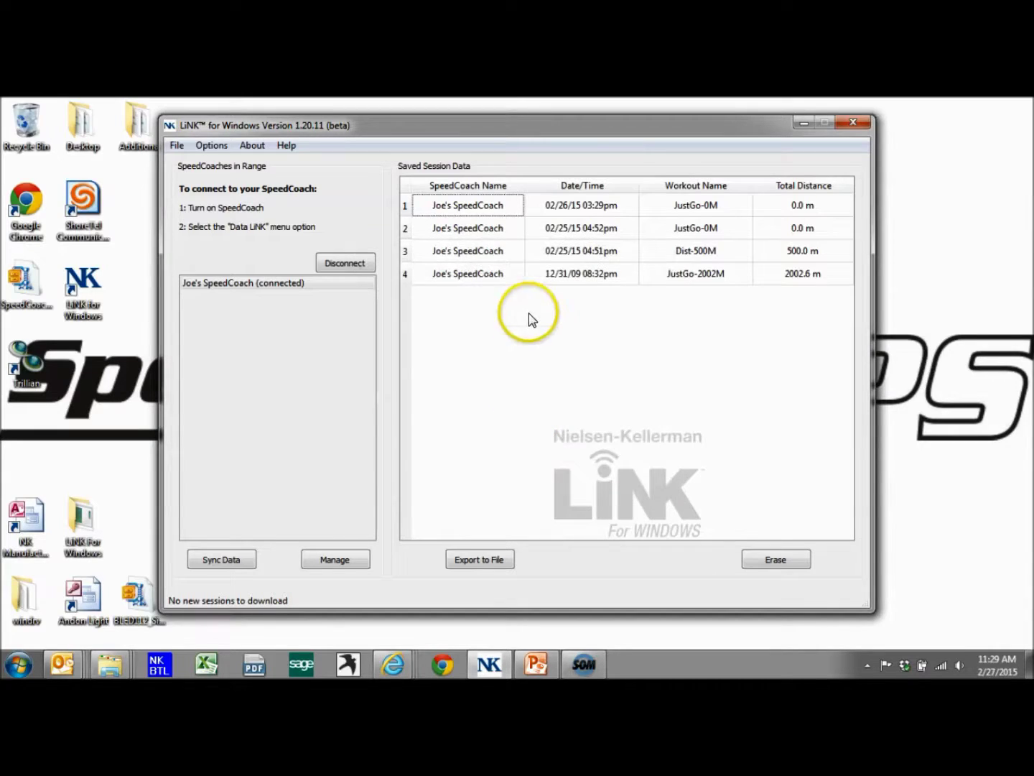
pyautogui.click(479, 275)
pyautogui.click(463, 563)
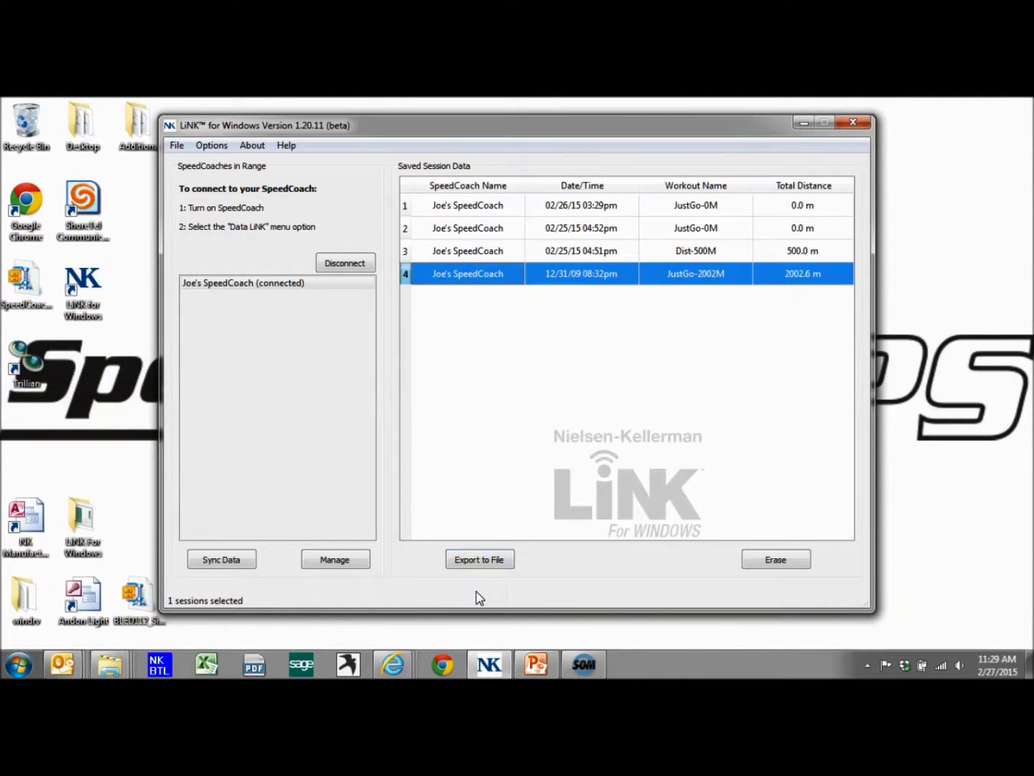
# Export the 12/31/09 session as FIT only, CSV unchecked, into the existing Exported Files folder
pyautogui.click(499, 563)
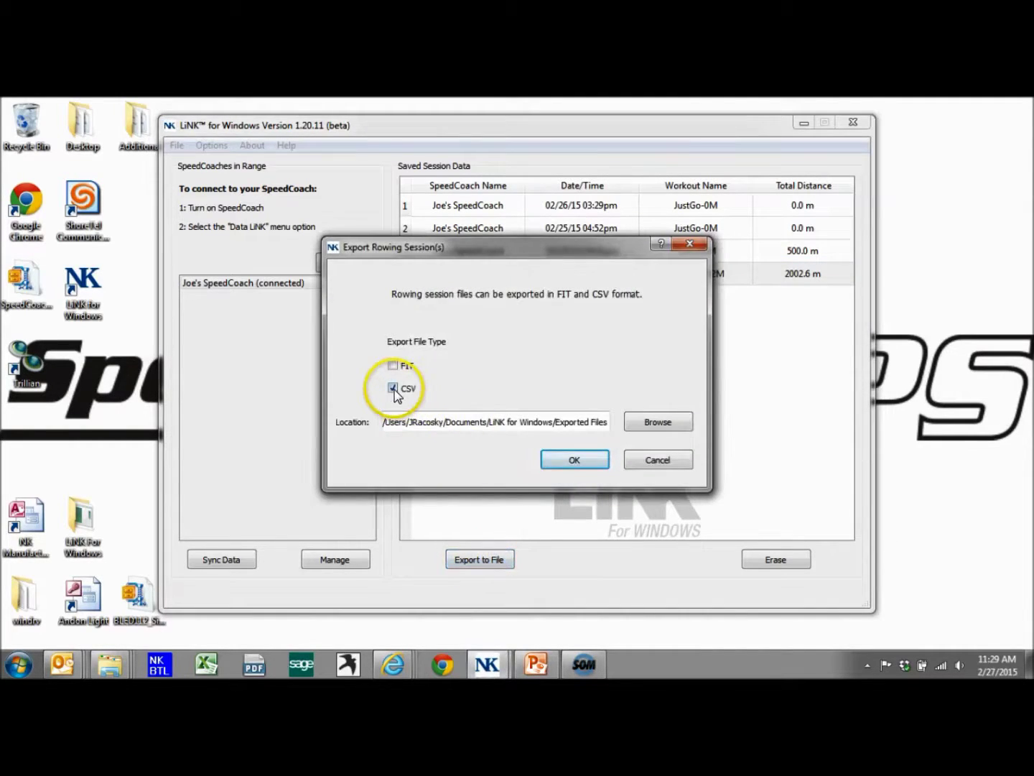
pyautogui.click(393, 390)
pyautogui.click(393, 365)
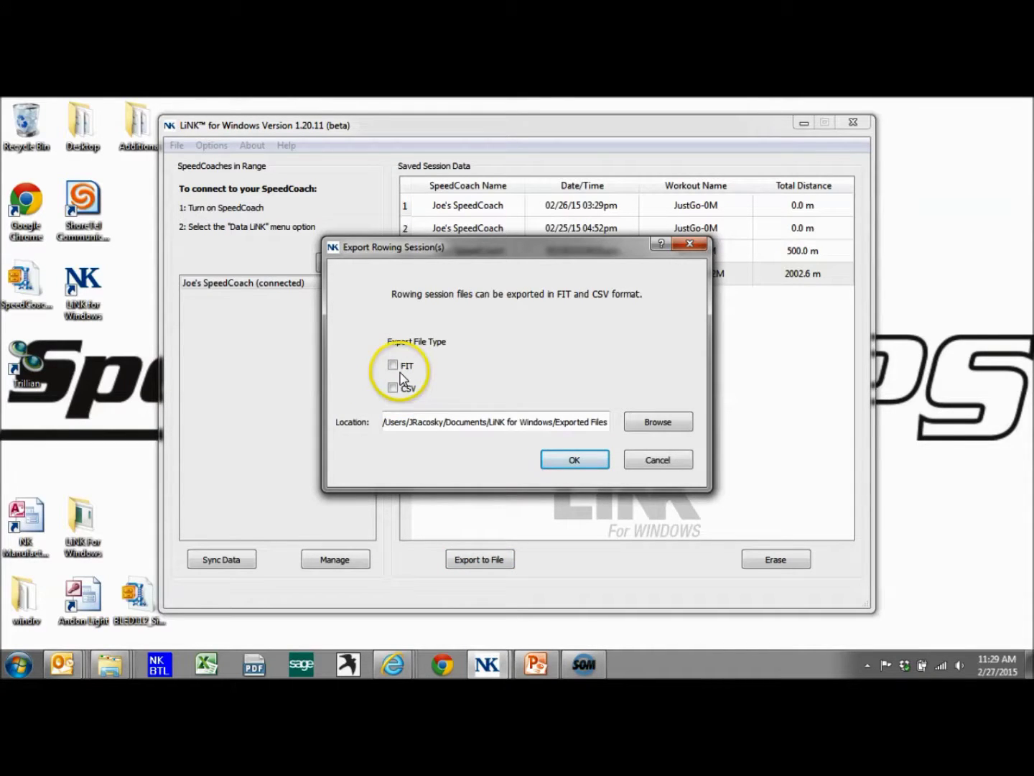
pyautogui.click(482, 362)
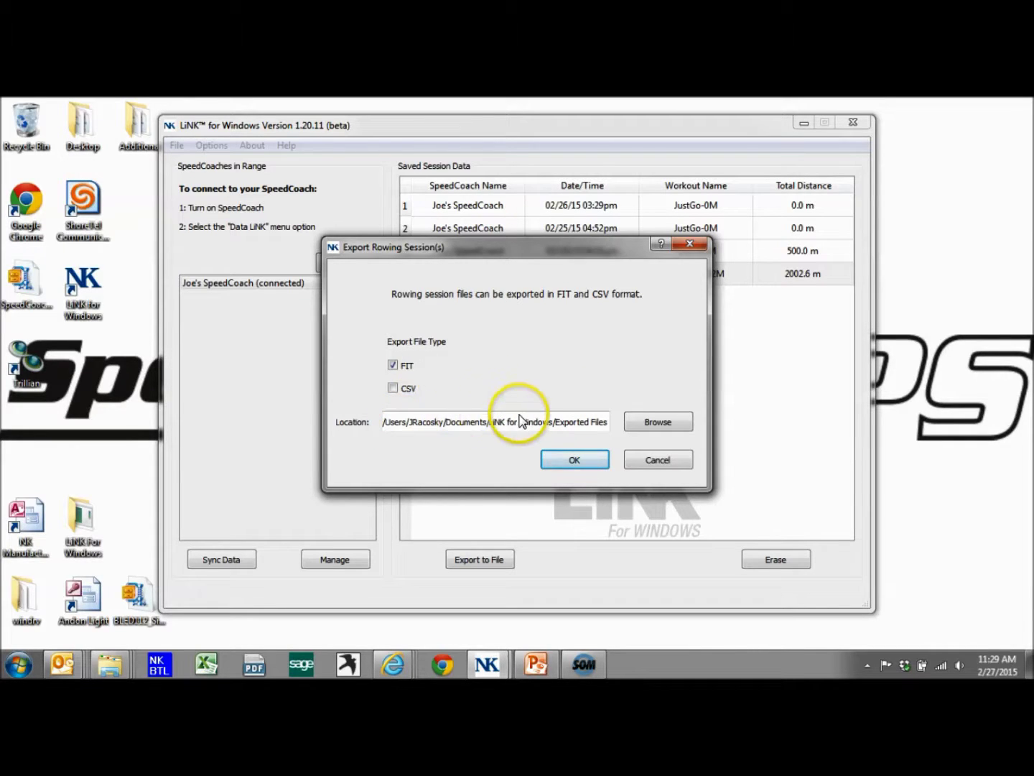
pyautogui.click(655, 423)
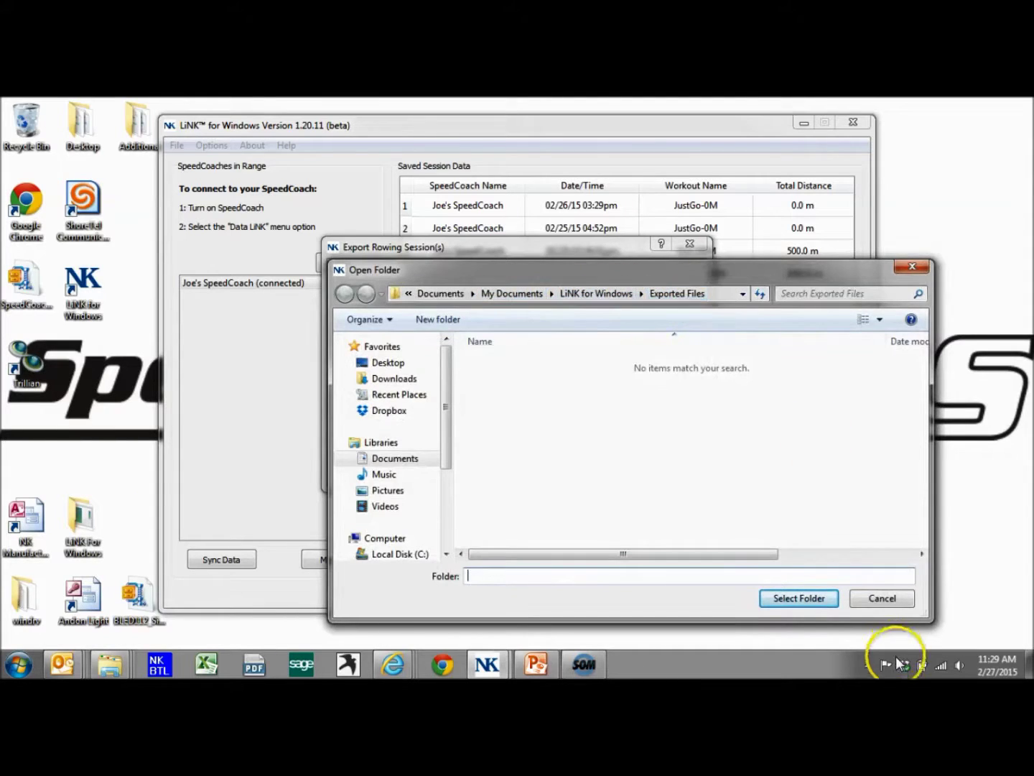
pyautogui.click(882, 598)
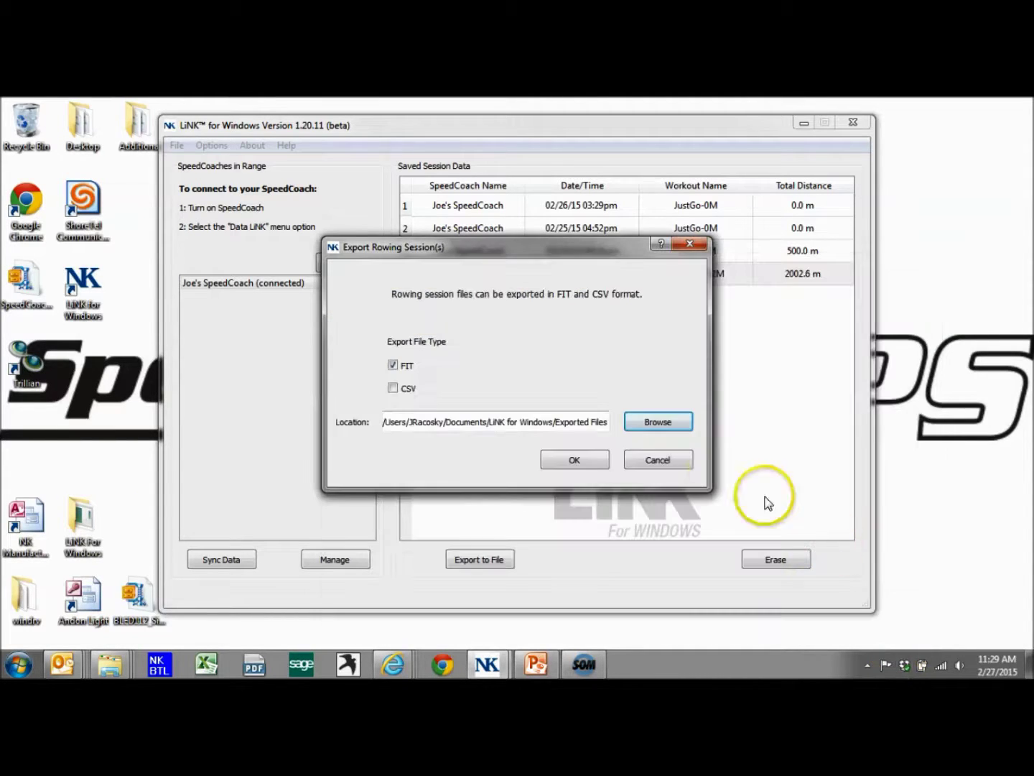
pyautogui.click(575, 464)
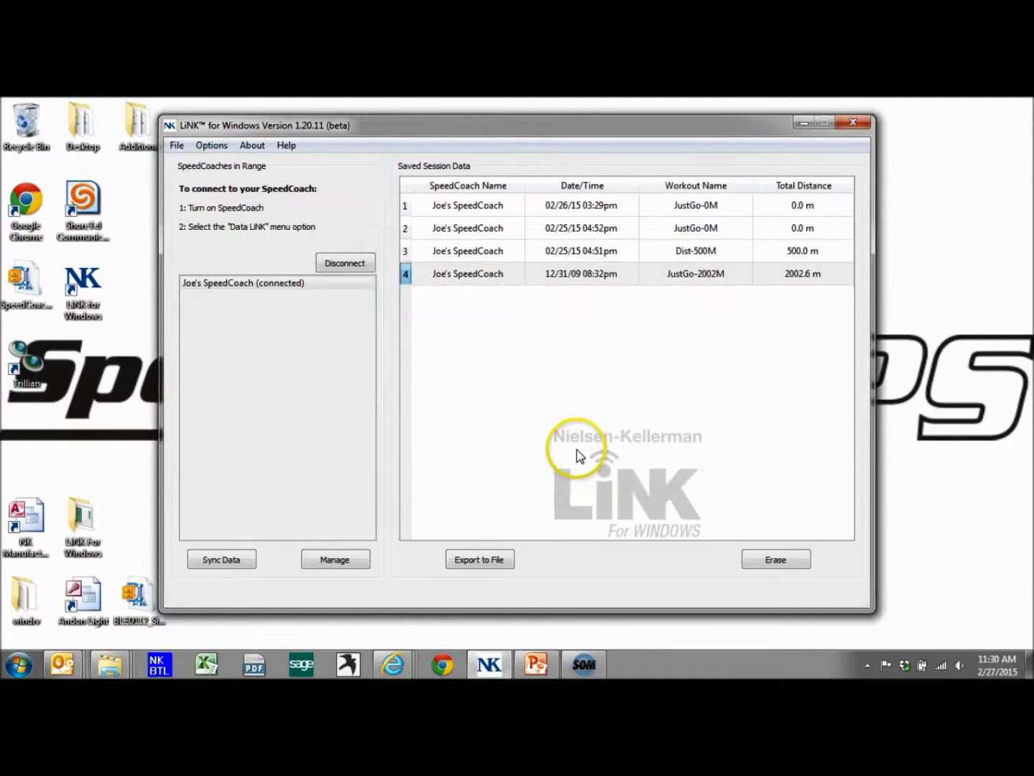
pyautogui.click(108, 663)
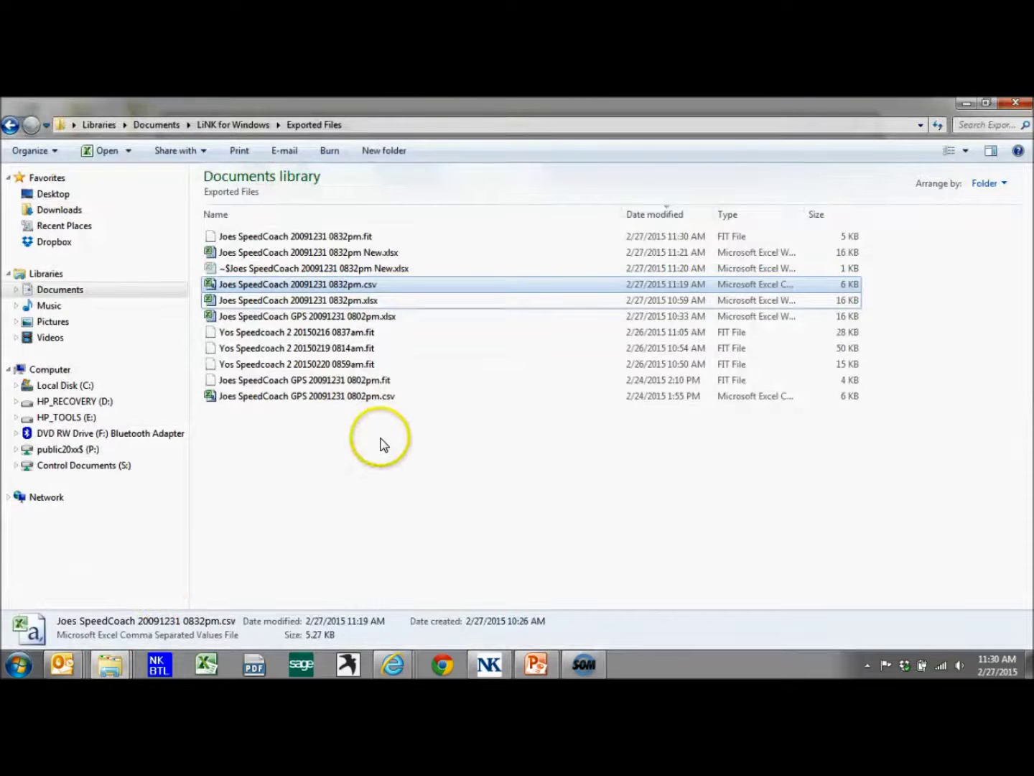
pyautogui.click(385, 432)
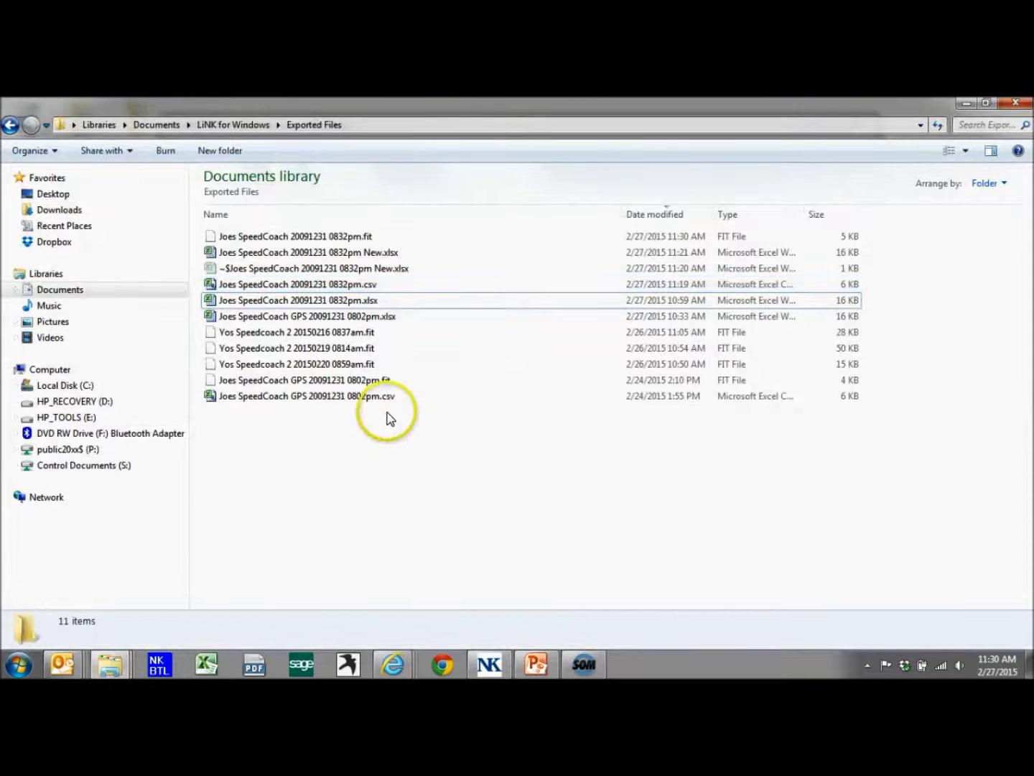
pyautogui.rightClick(381, 466)
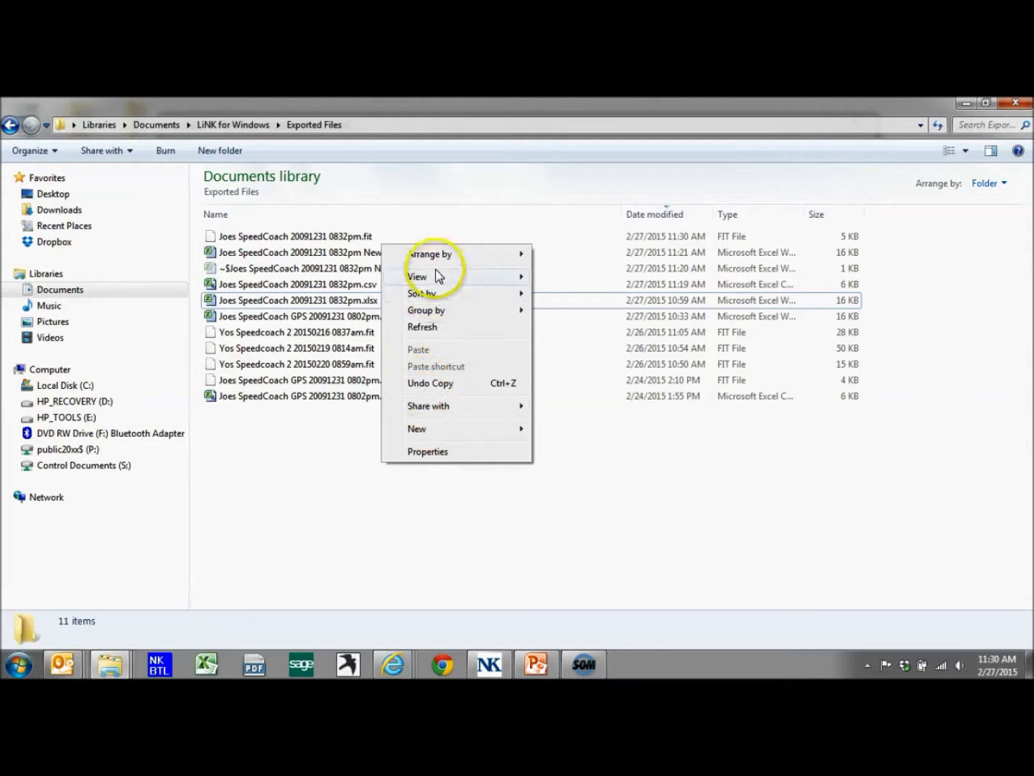
pyautogui.click(292, 503)
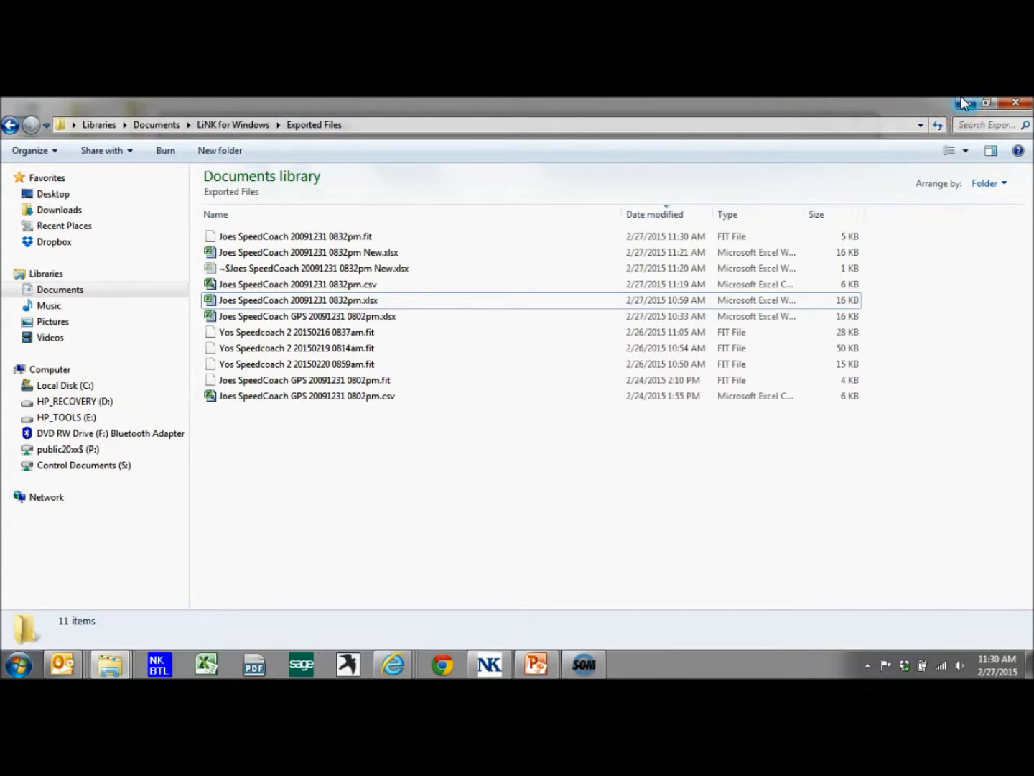
pyautogui.doubleClick(294, 237)
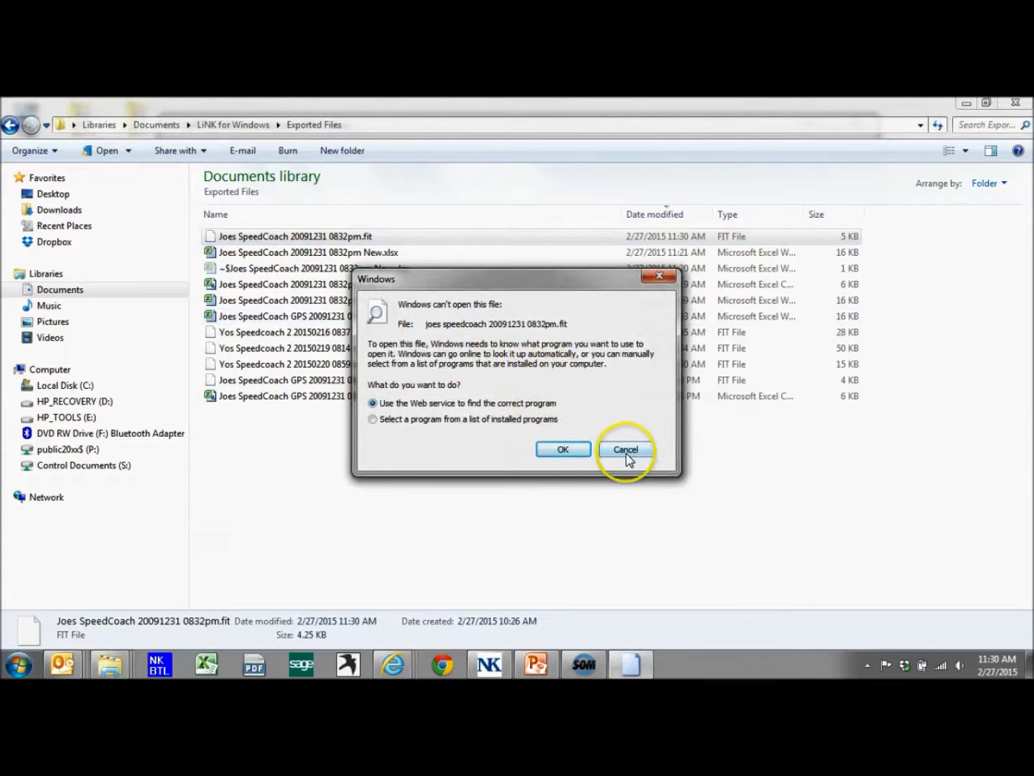
pyautogui.click(626, 450)
pyautogui.click(966, 106)
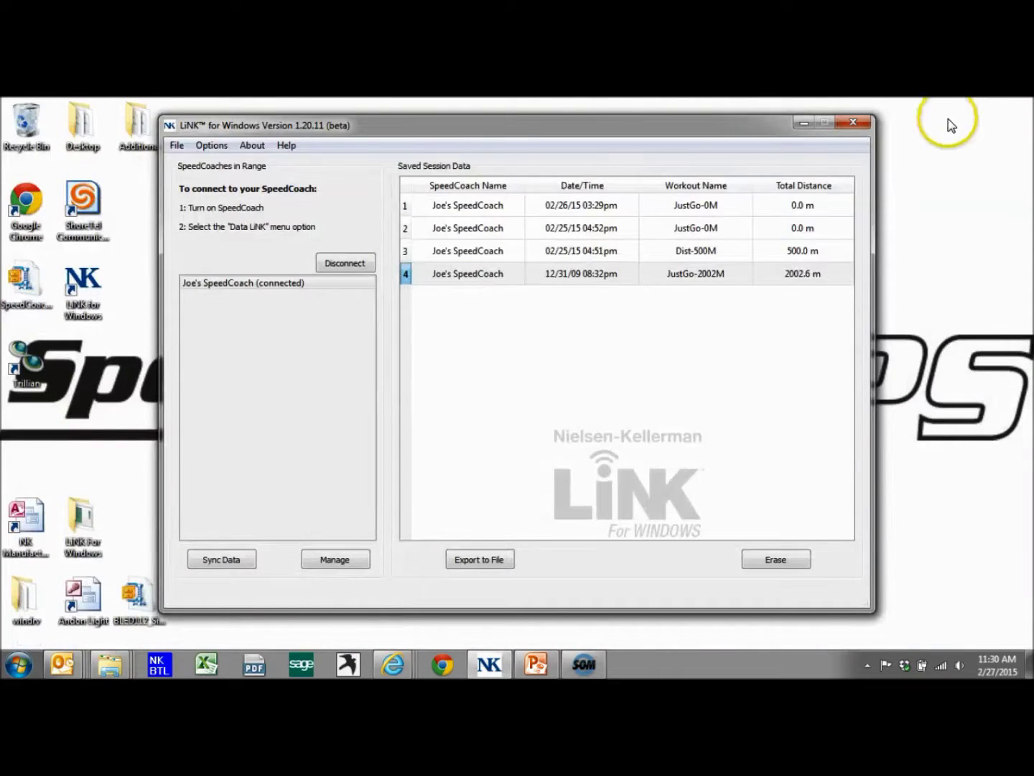
pyautogui.click(388, 667)
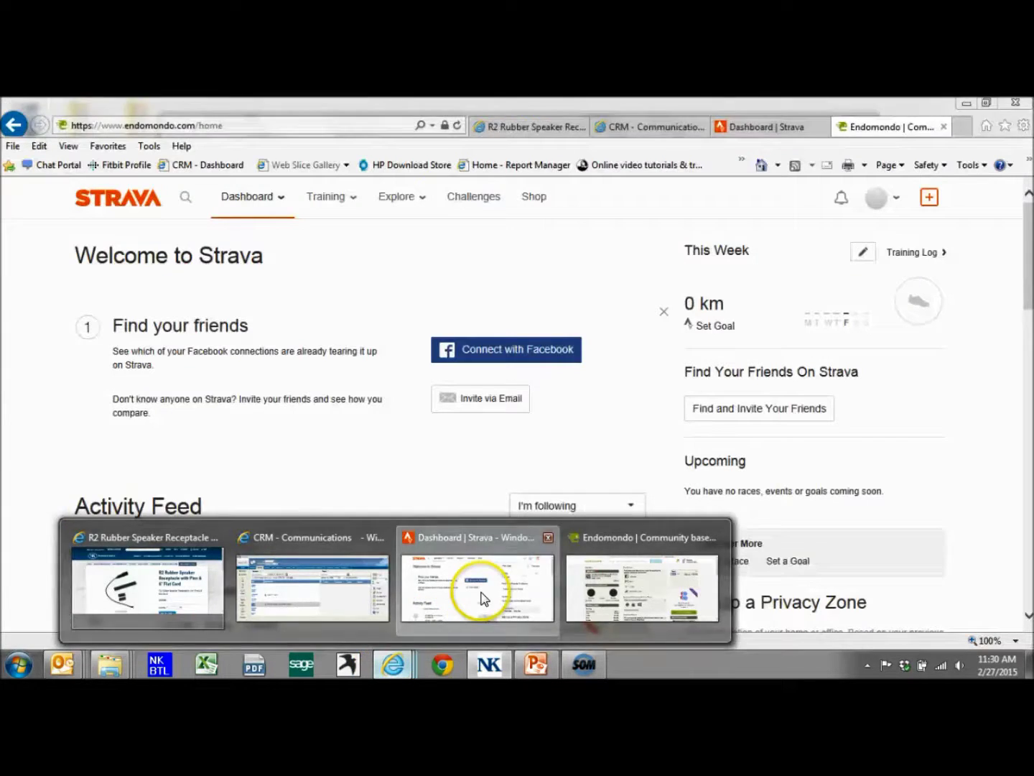
# In Strava, open Upload activity's File tab for .tcx, .fit or .gpx files
pyautogui.click(475, 595)
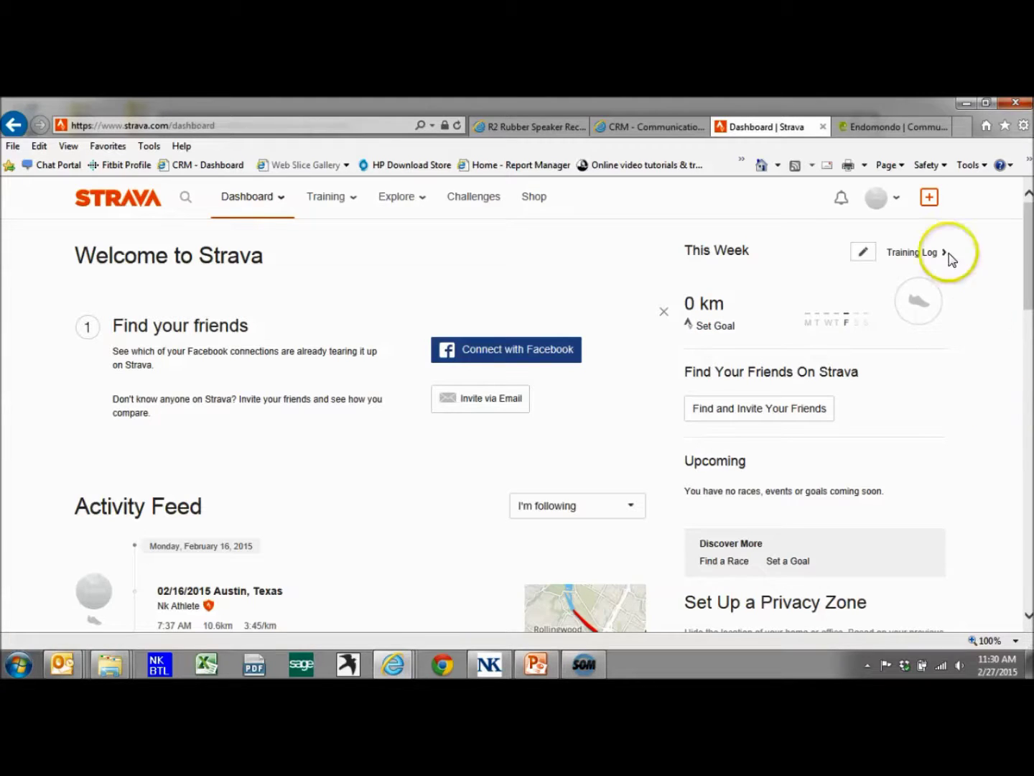
pyautogui.moveTo(930, 209)
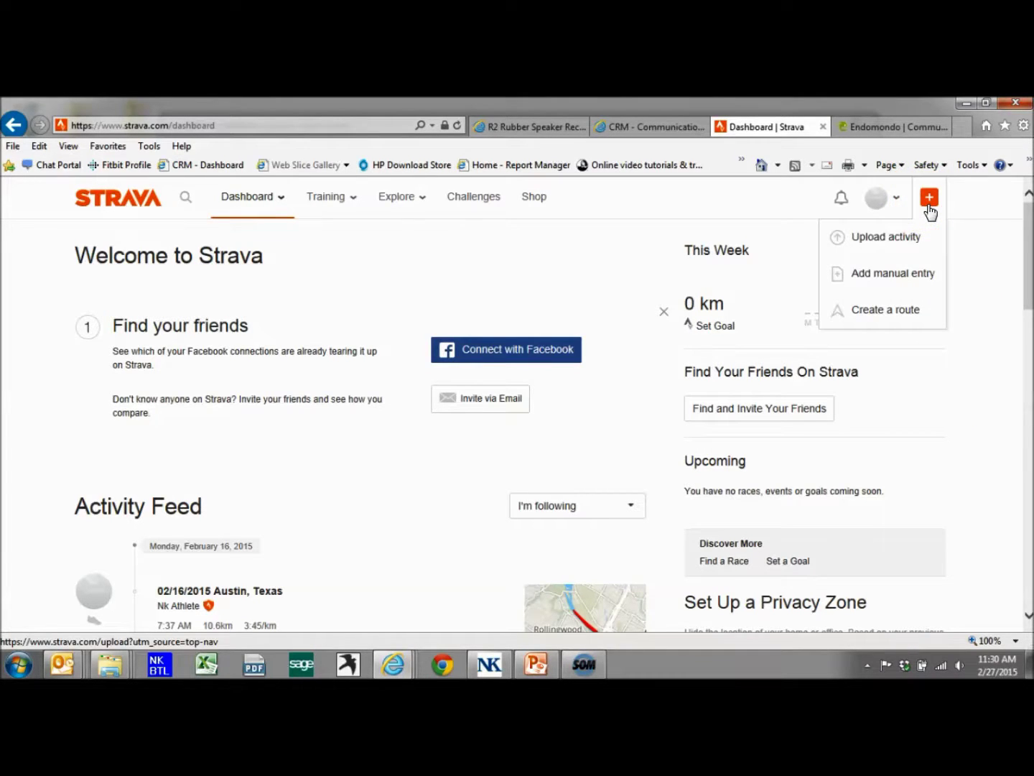
pyautogui.click(916, 242)
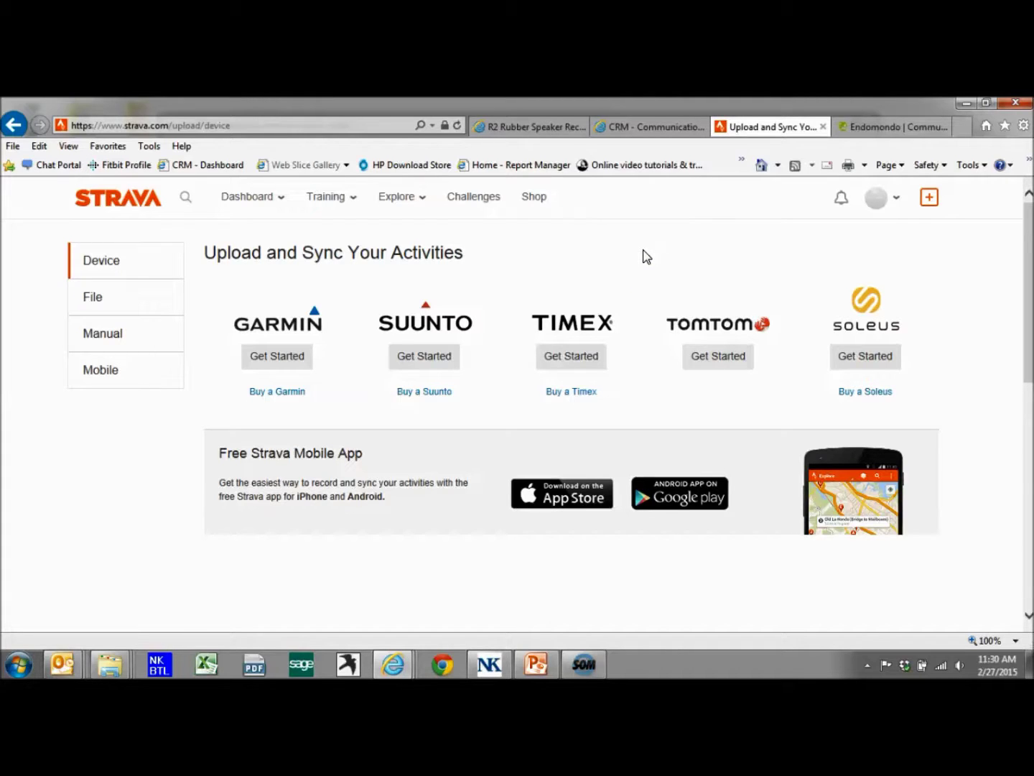
pyautogui.click(92, 299)
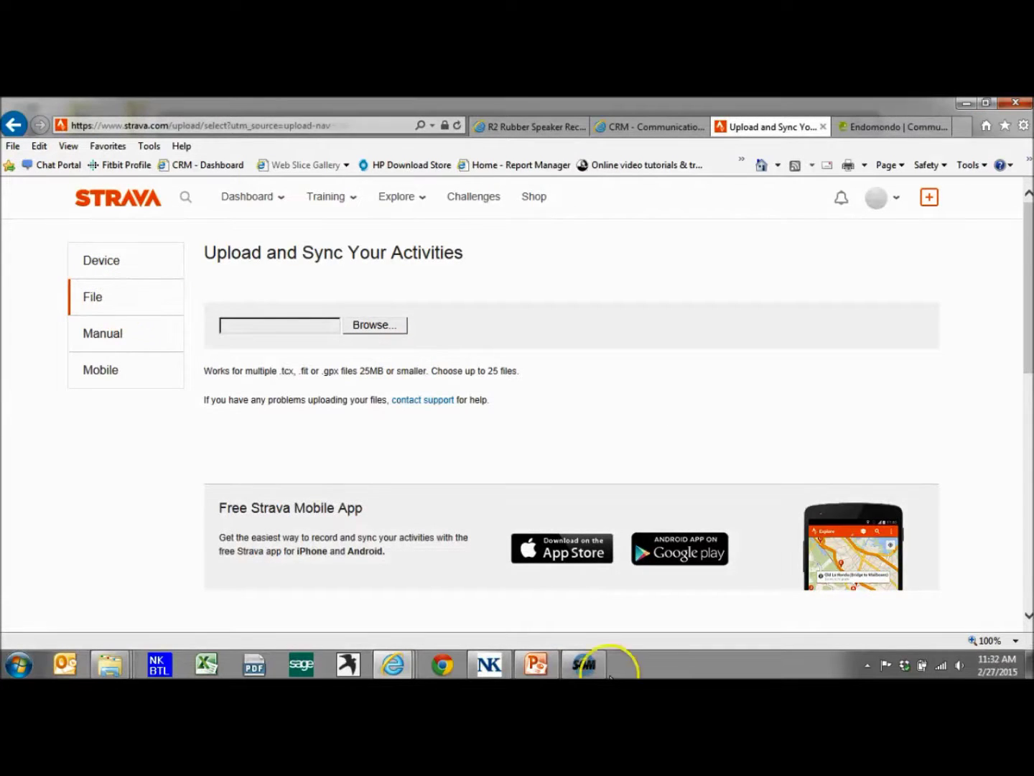
# Upload the newest FIT file, dated 2/26/2015 11:05 AM, to Strava
pyautogui.click(387, 327)
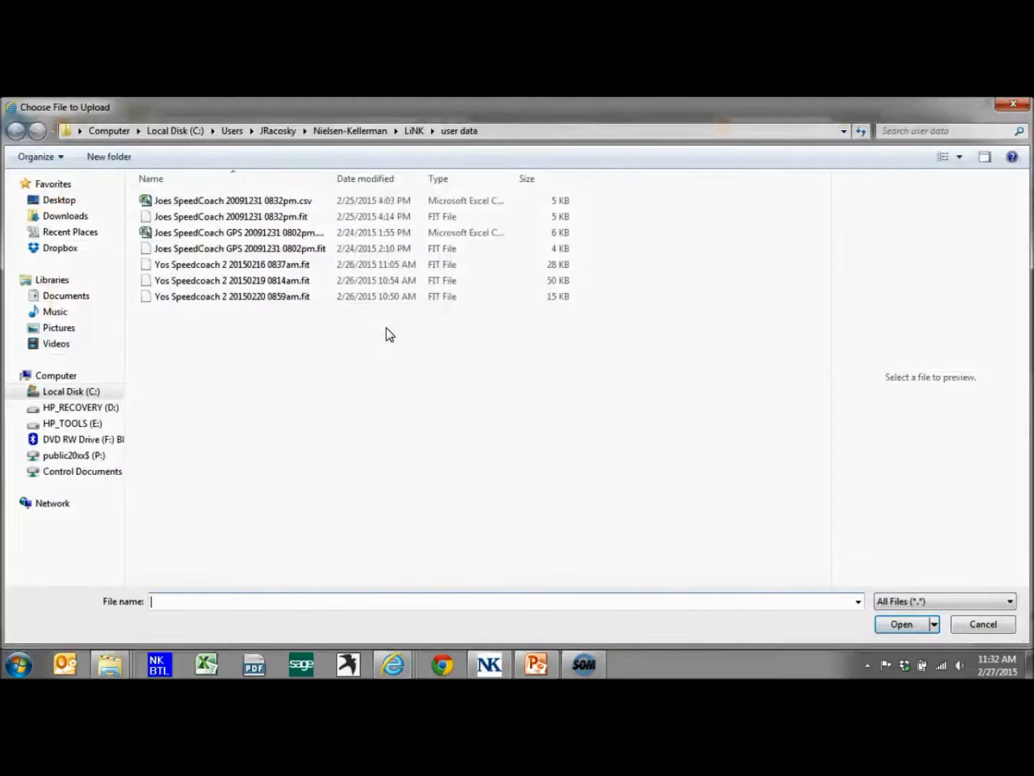
pyautogui.click(393, 181)
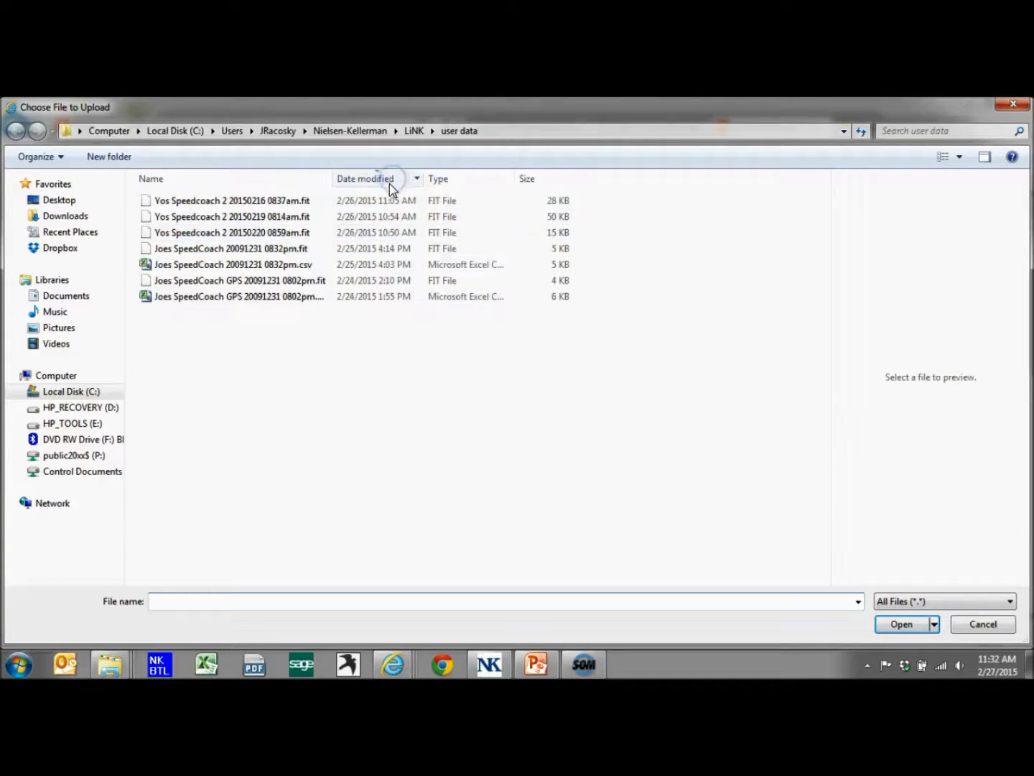
pyautogui.click(242, 204)
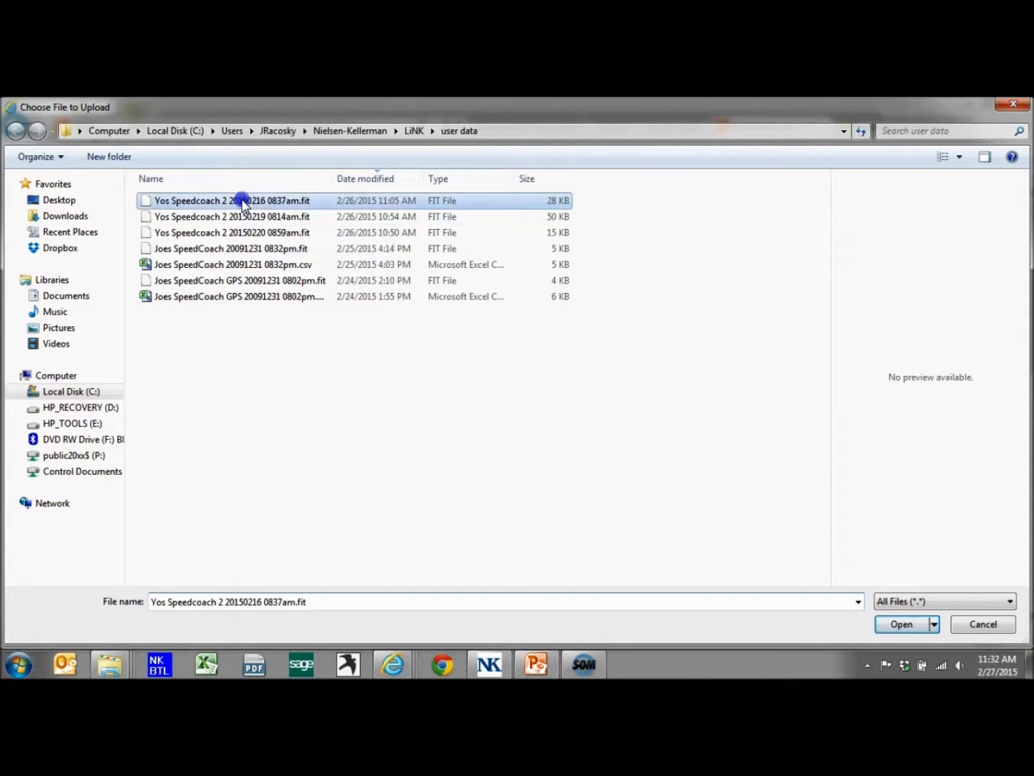
pyautogui.click(901, 629)
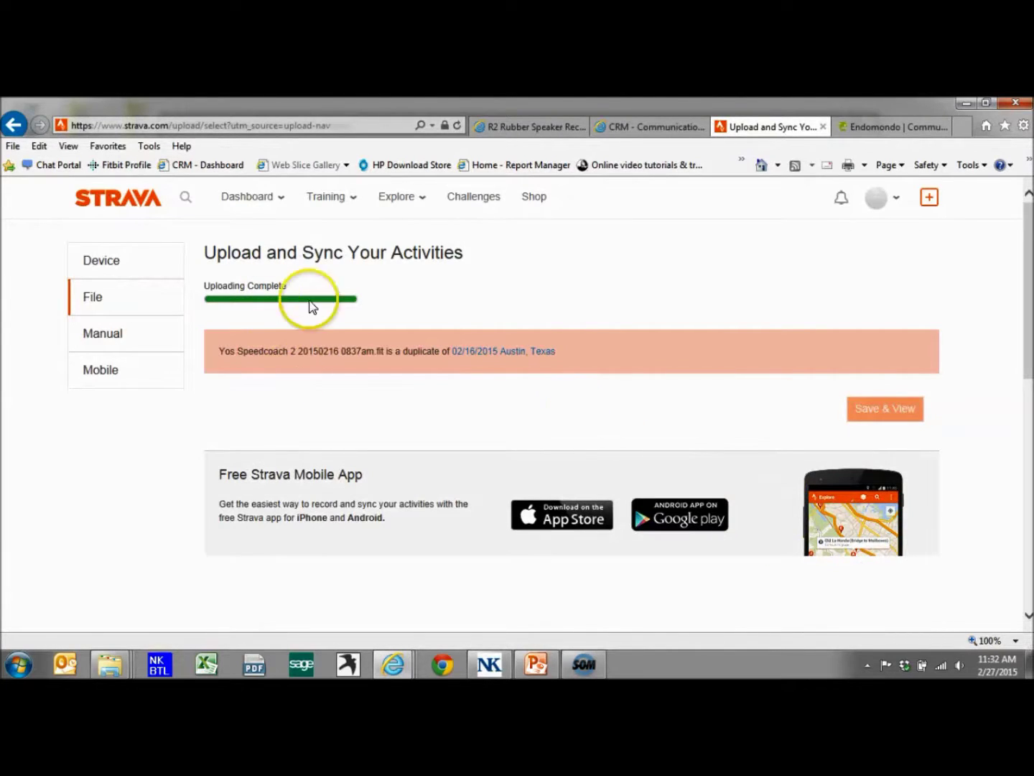
# Open the matching duplicate 02/16/2015 Austin, Texas activity in a new tab
pyautogui.click(480, 352)
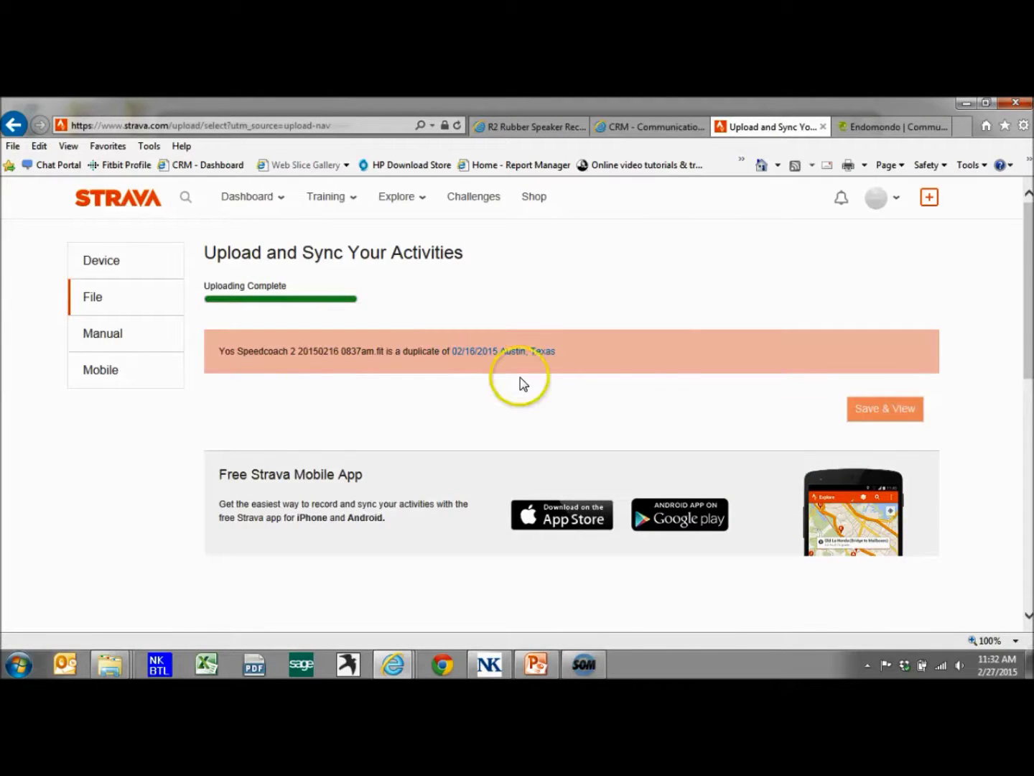
pyautogui.click(495, 354)
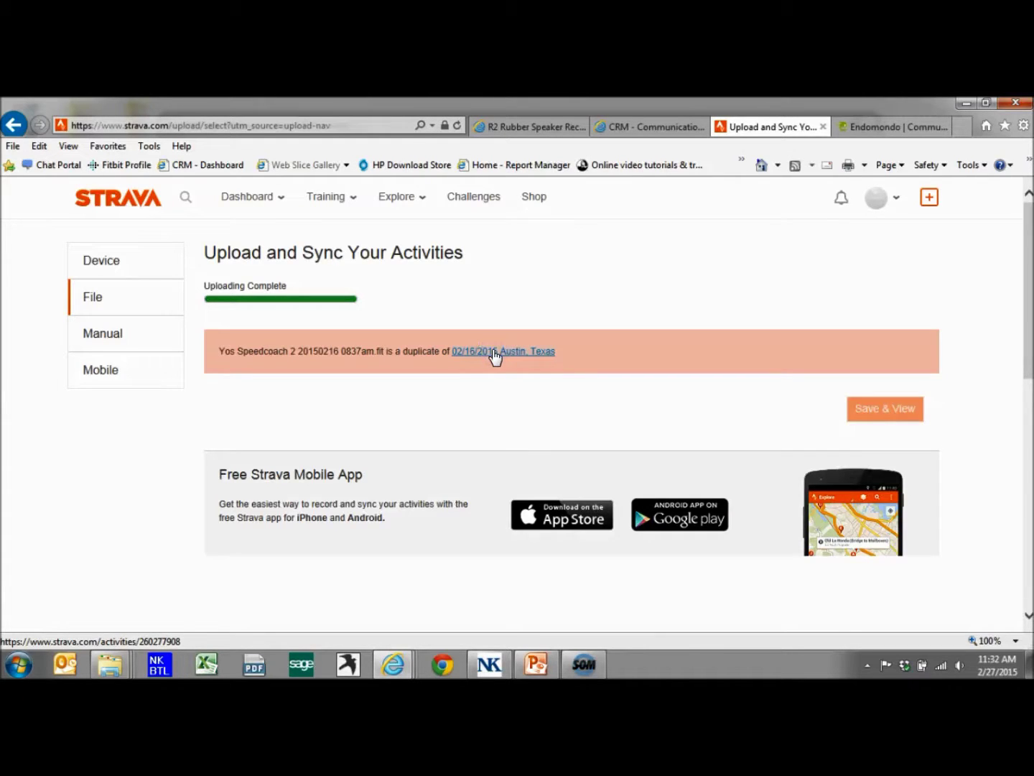
pyautogui.click(642, 400)
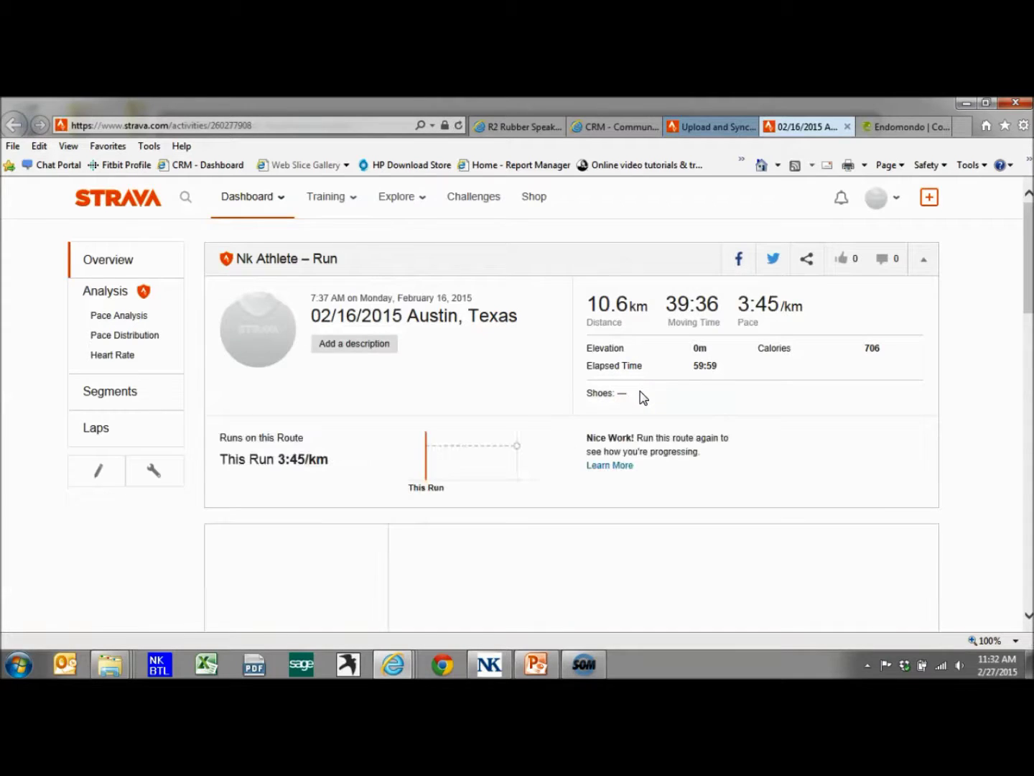
# Open the Austin run and scroll through its 11 kilometre splits
pyautogui.click(659, 385)
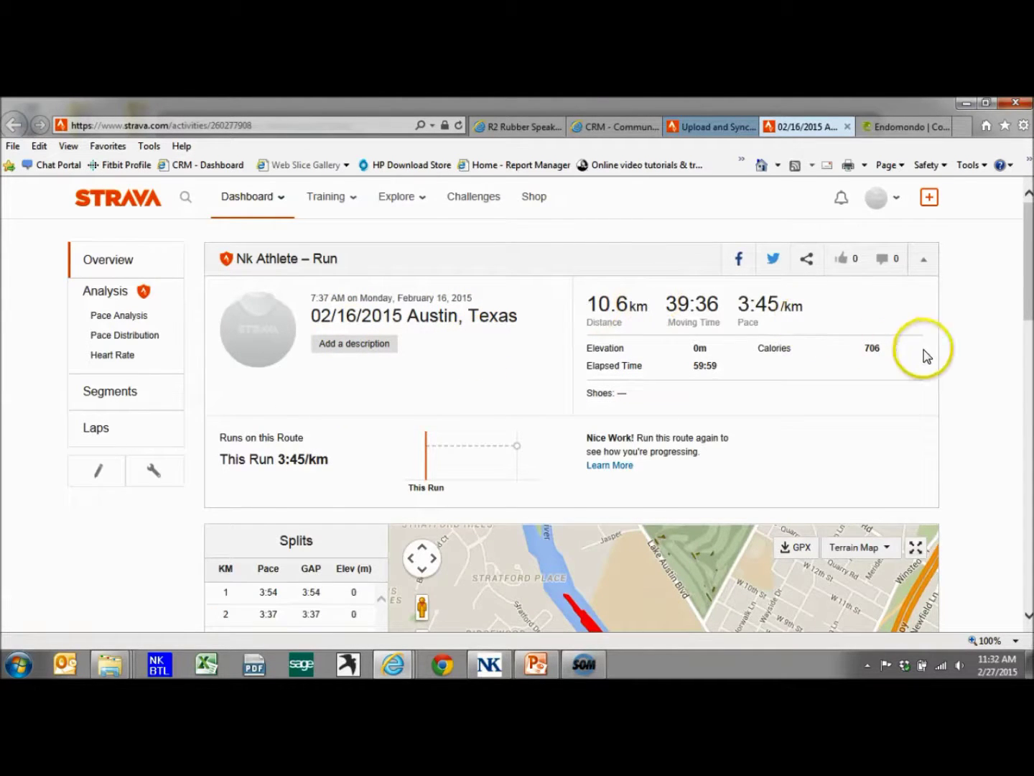
pyautogui.scroll(-1, 906, 347)
pyautogui.scroll(-4, 1024, 389)
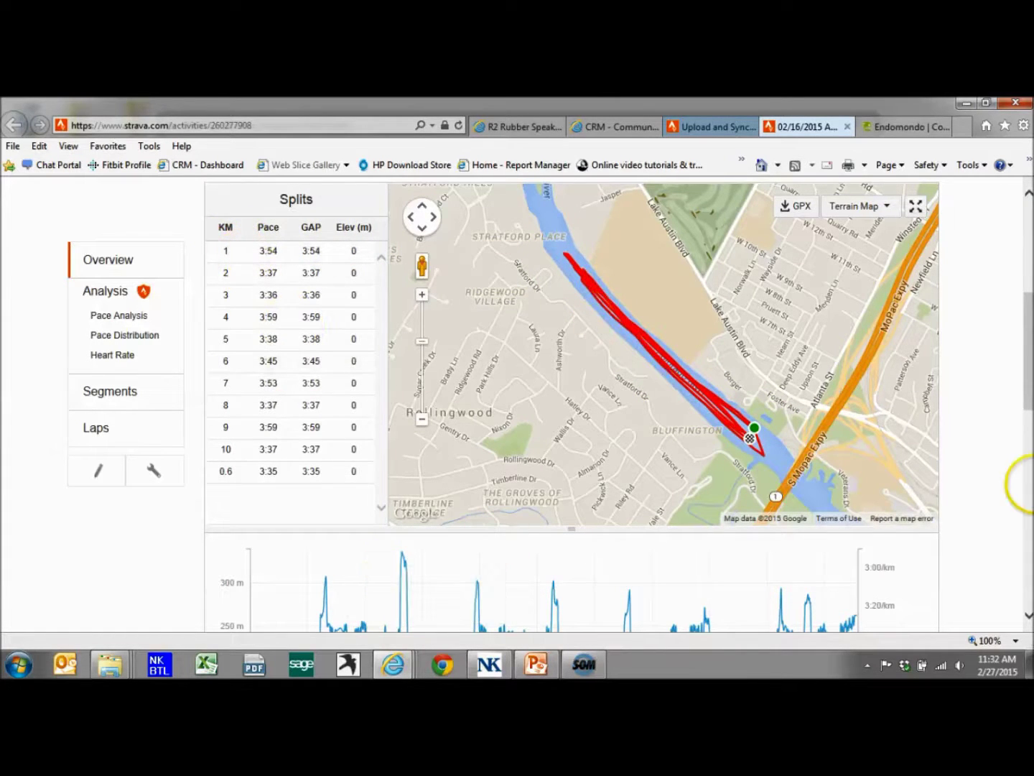
pyautogui.scroll(-1, 995, 449)
pyautogui.scroll(1, 995, 448)
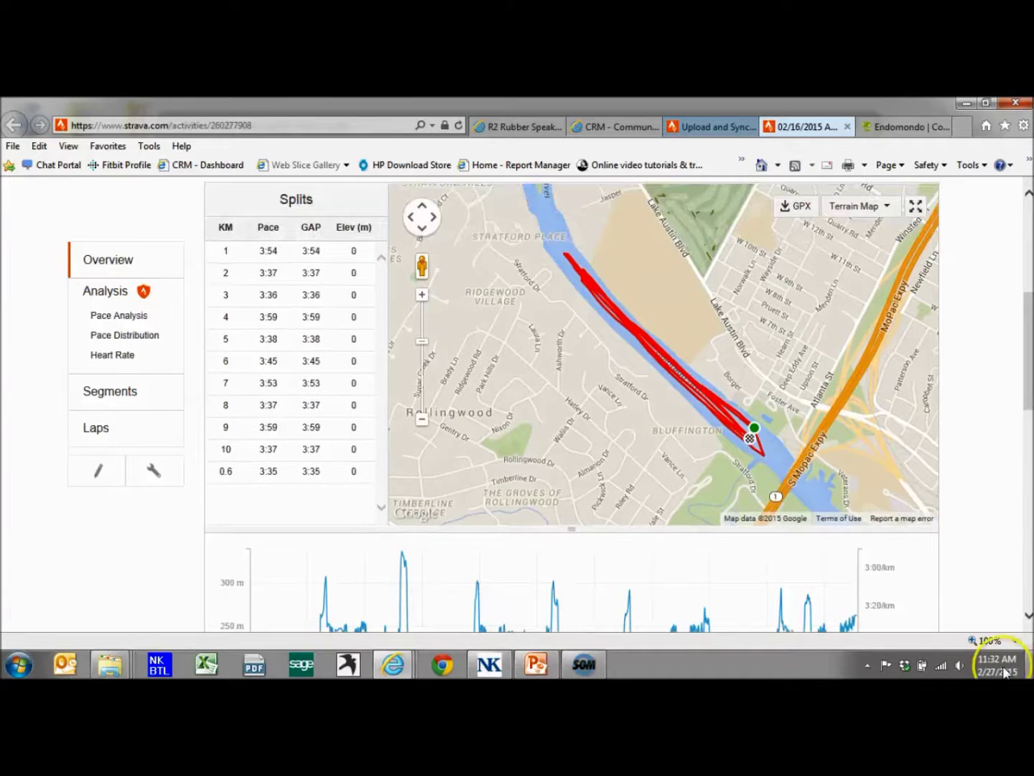
# Shrink the page zoom to 75% and scroll over the route map and pace chart
pyautogui.click(1015, 640)
pyautogui.click(949, 580)
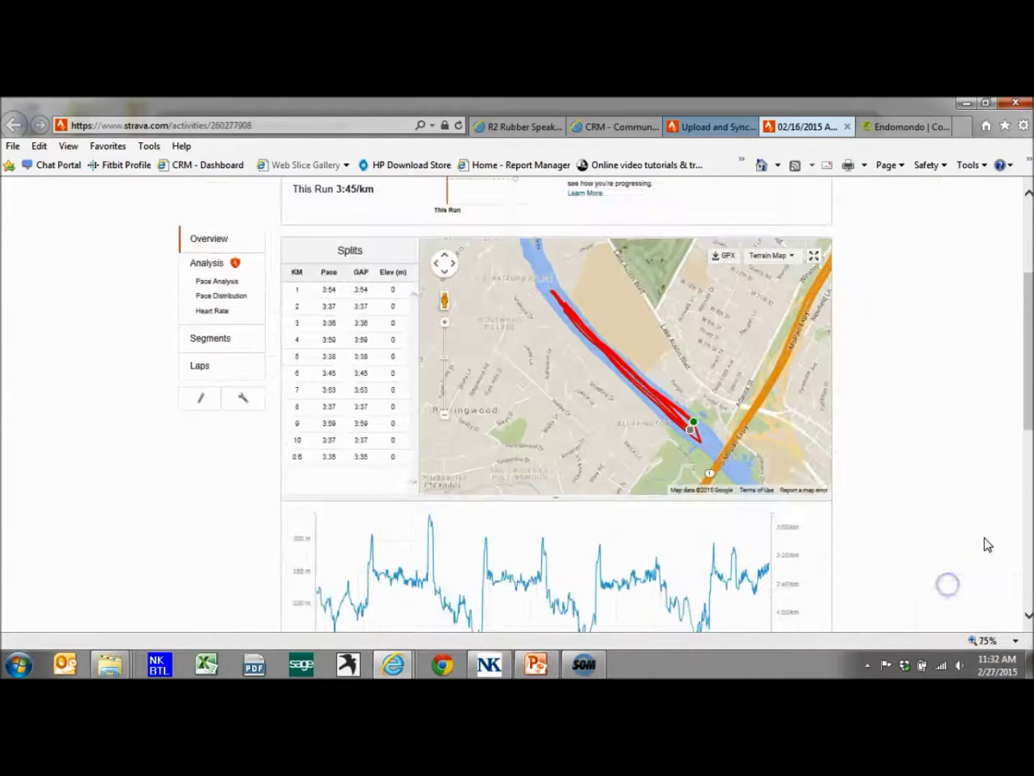
pyautogui.scroll(-1, 923, 496)
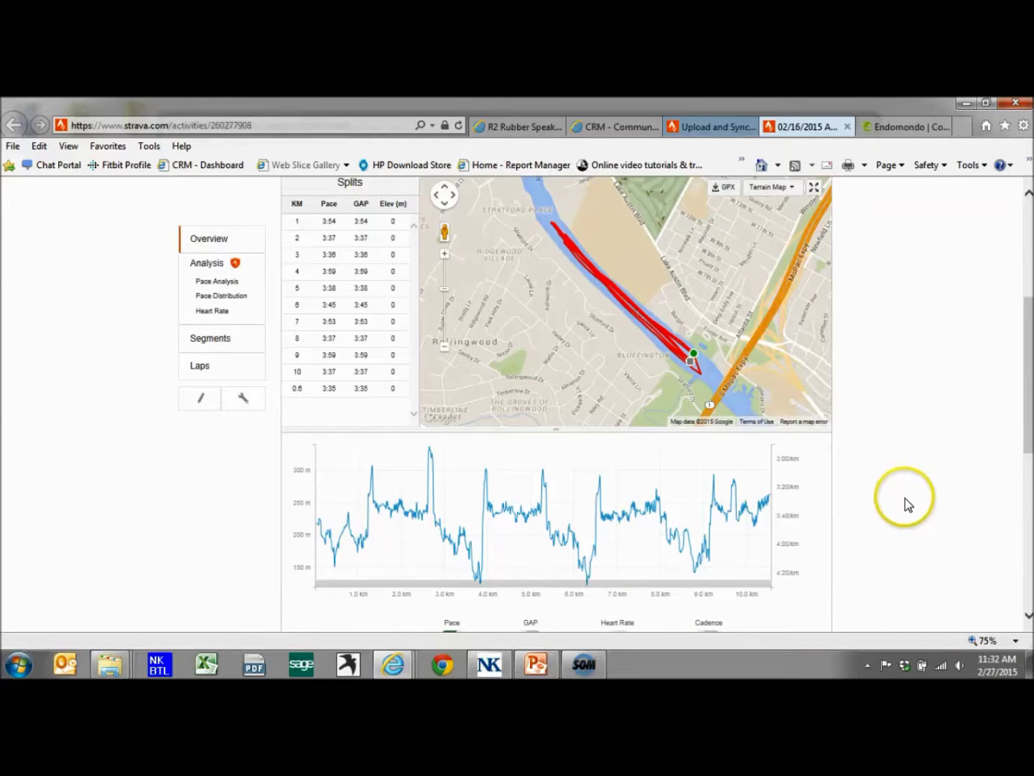
pyautogui.moveTo(324, 538)
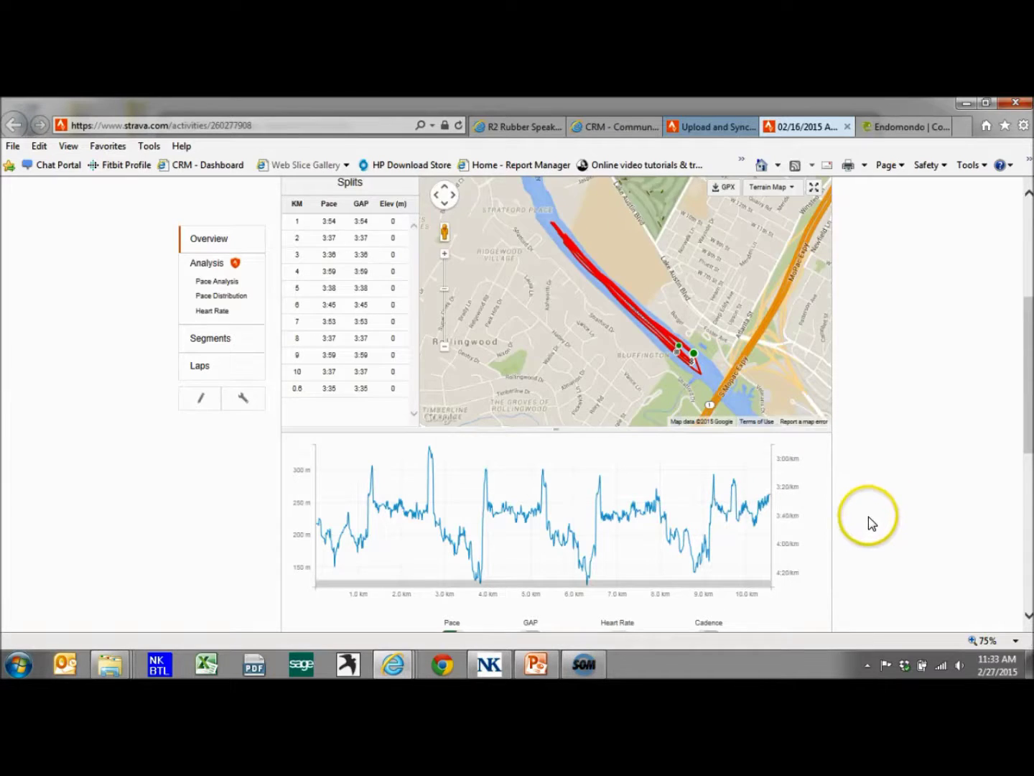
pyautogui.scroll(-2, 868, 517)
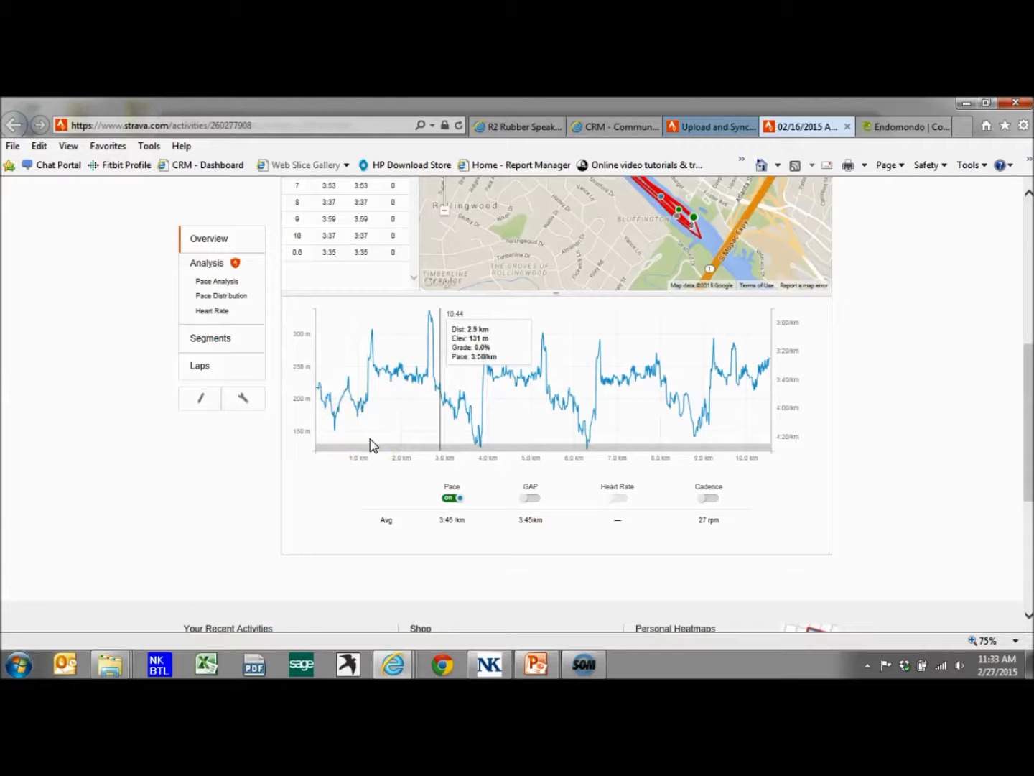
pyautogui.scroll(1, 373, 444)
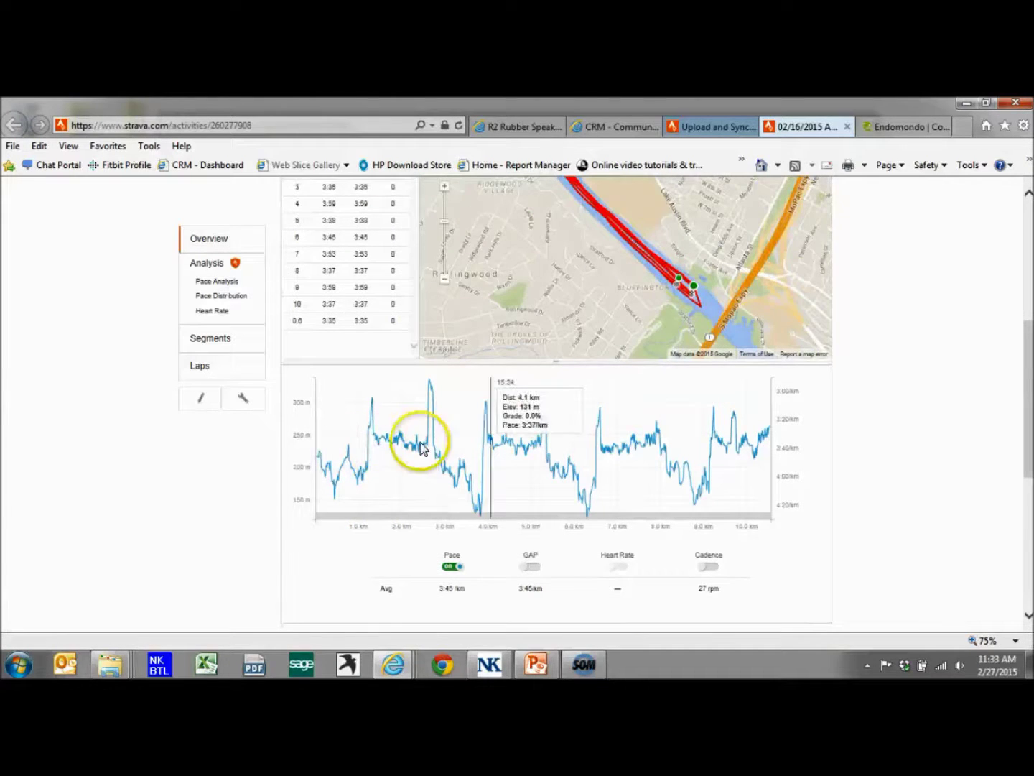
pyautogui.scroll(2, 503, 457)
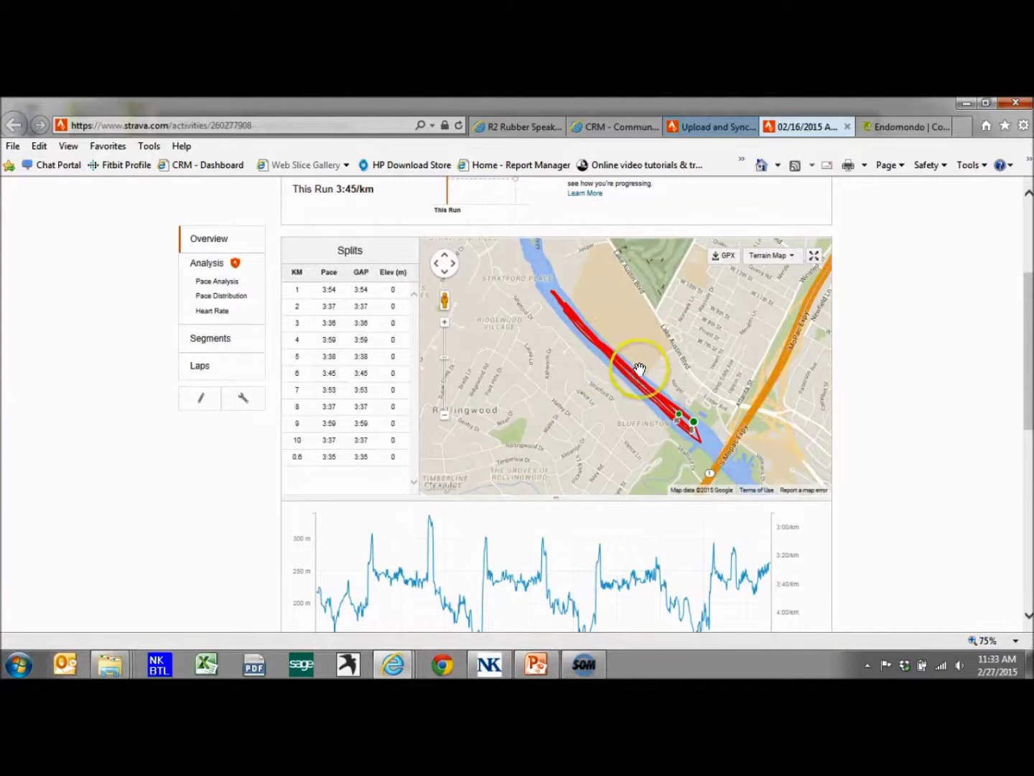
# Zoom the map in on the red route and pan to its finish area
pyautogui.click(444, 321)
pyautogui.click(445, 324)
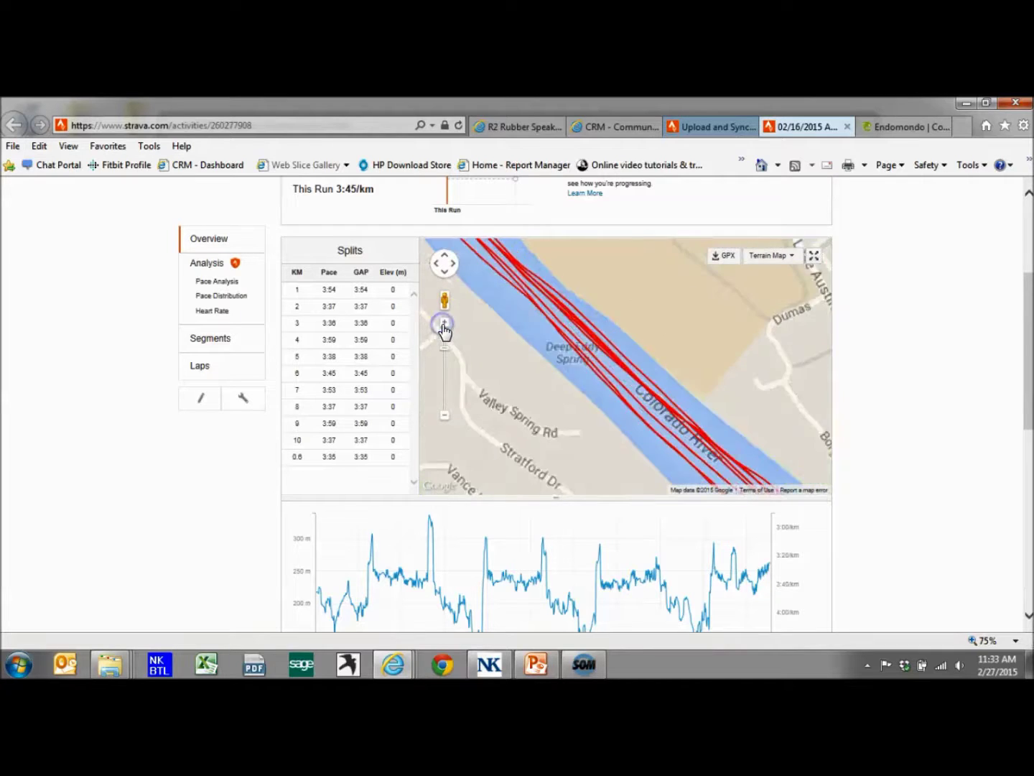
pyautogui.scroll(1, 689, 398)
pyautogui.moveTo(713, 377); pyautogui.dragTo(641, 312)
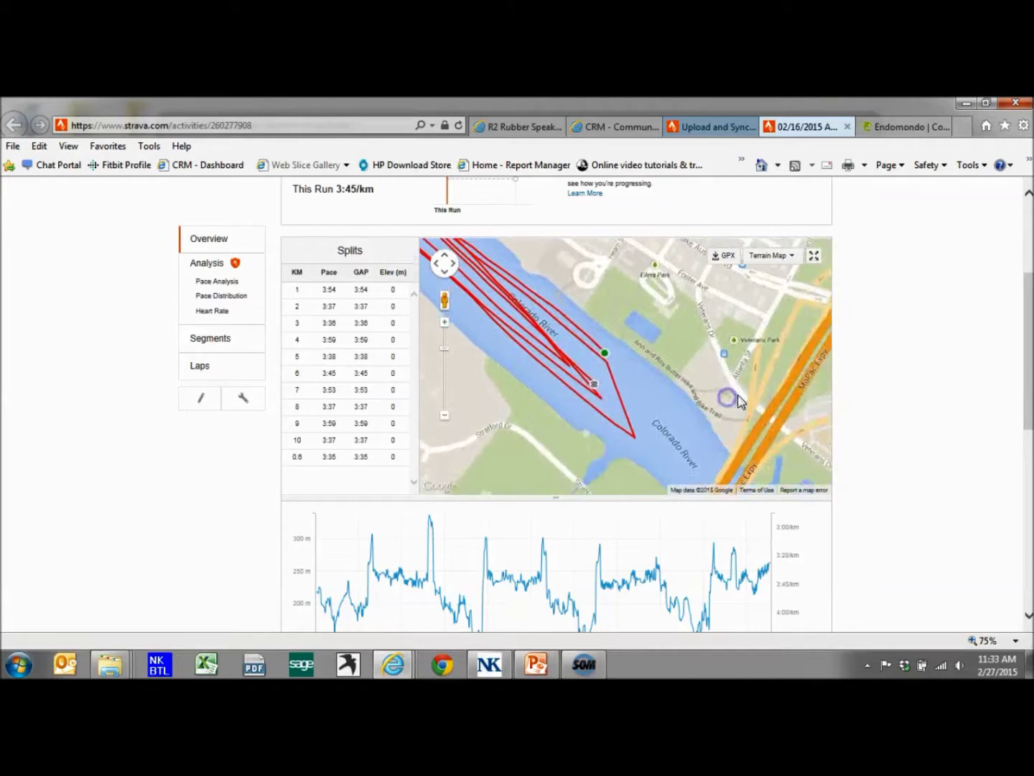
pyautogui.click(862, 490)
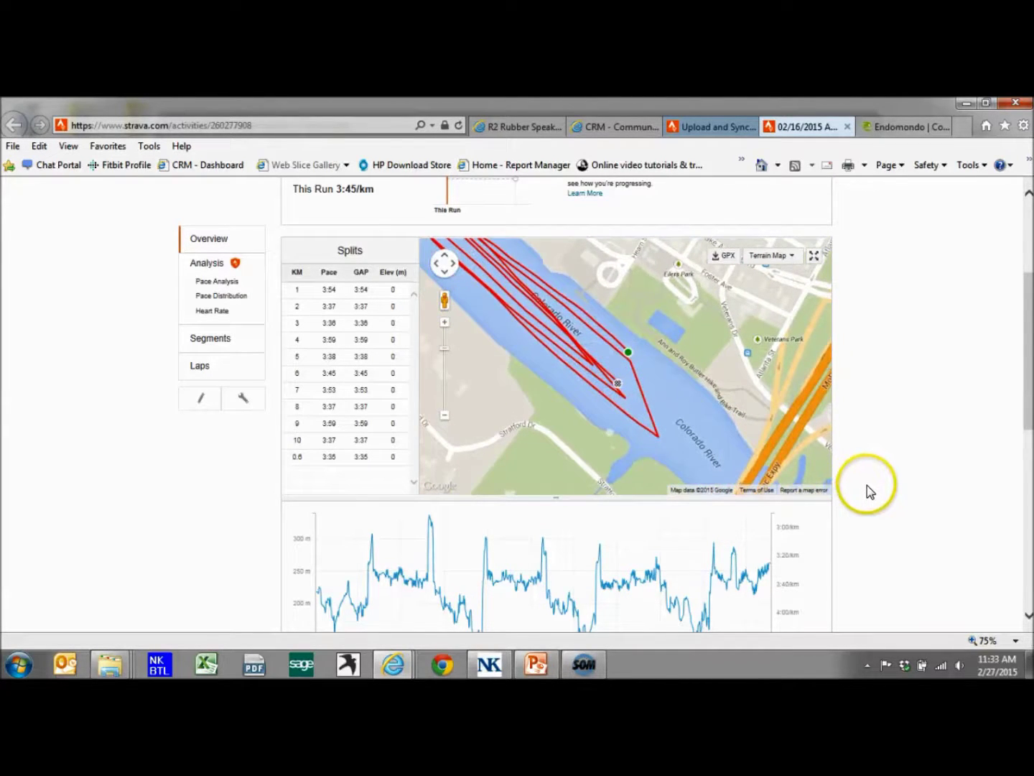
# Scroll back through the splits and pace chart, dragging across the chart
pyautogui.scroll(-4, 868, 484)
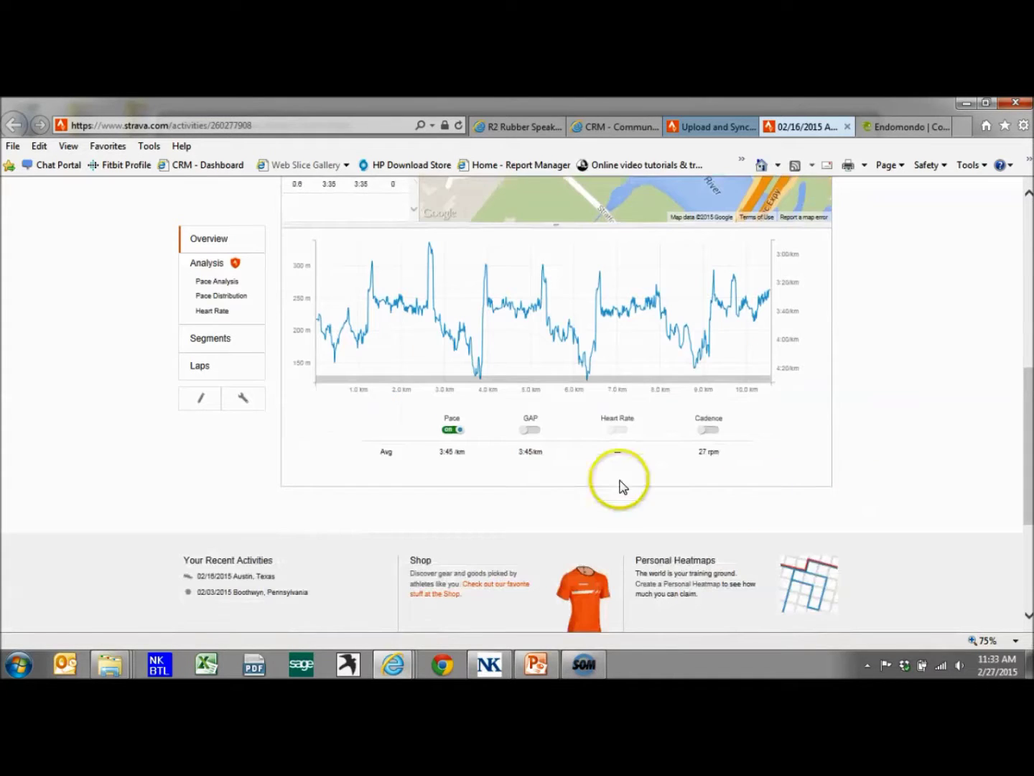
pyautogui.scroll(-2, 560, 502)
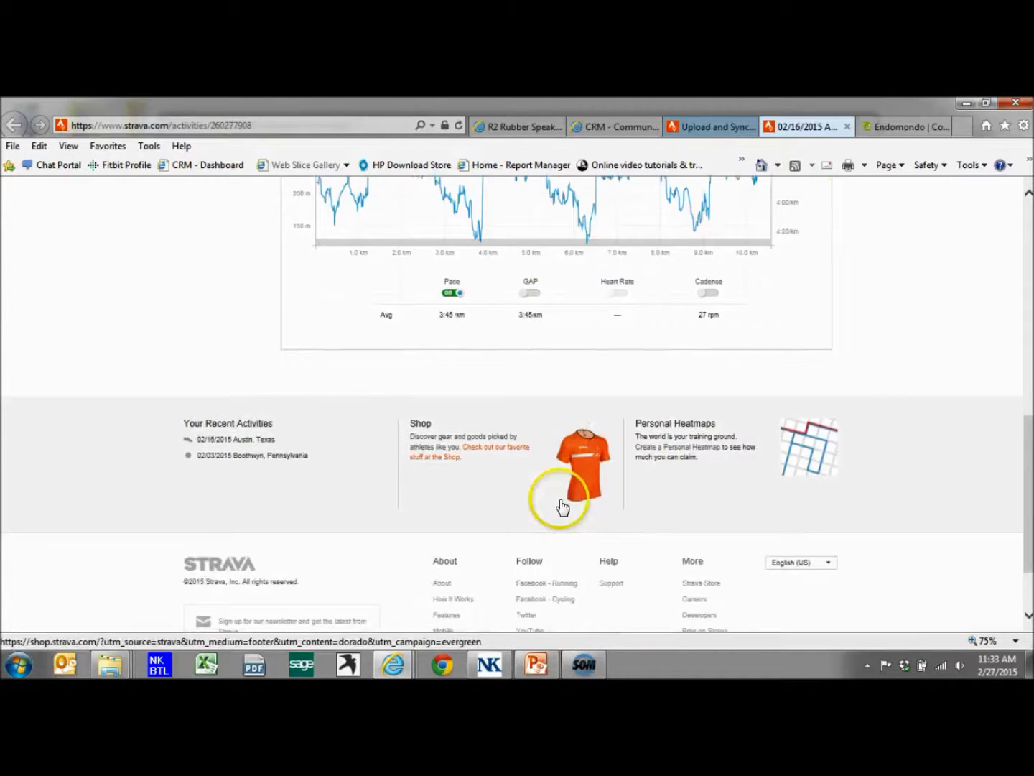
pyautogui.scroll(7, 563, 508)
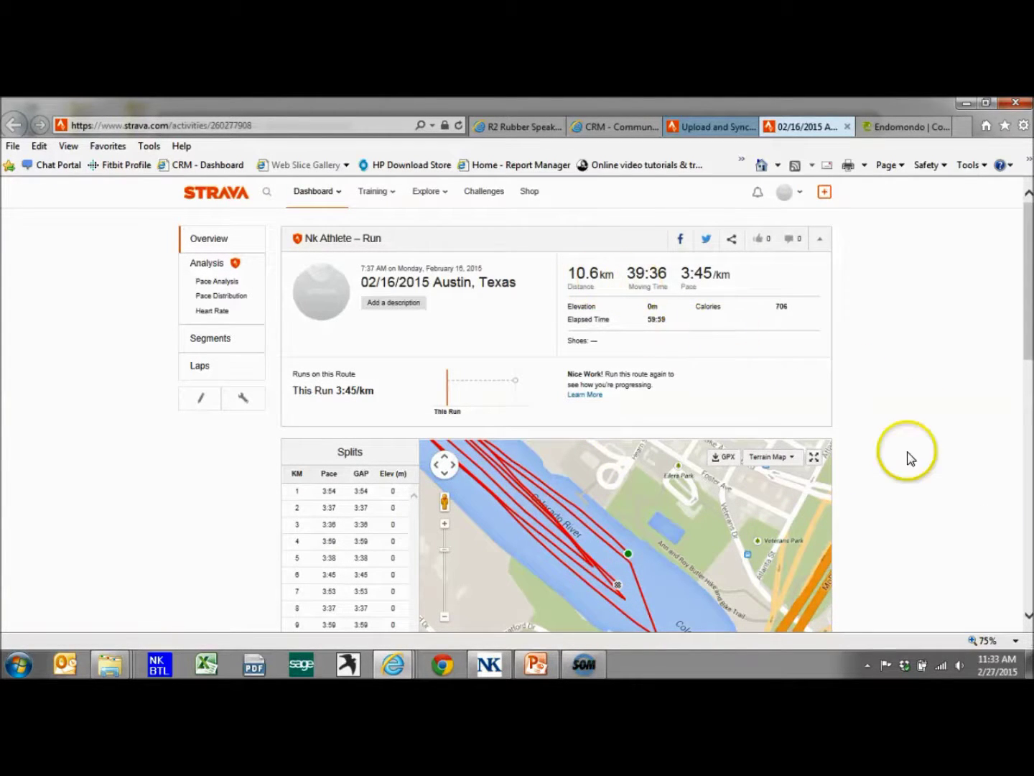
pyautogui.scroll(-2, 908, 456)
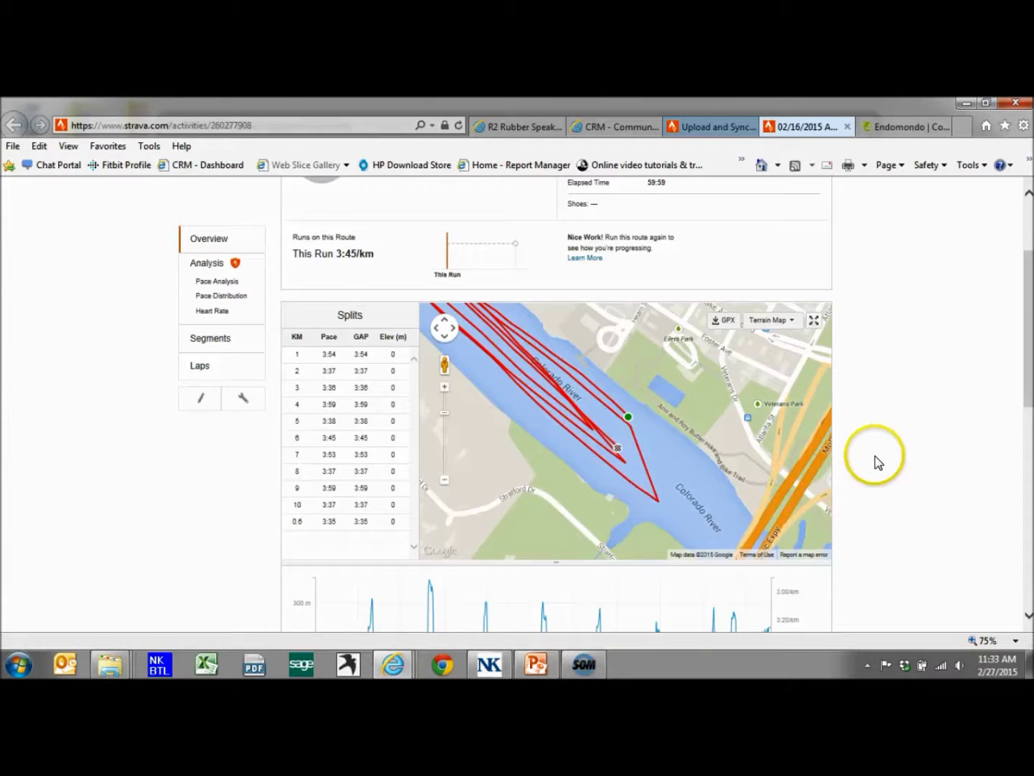
pyautogui.scroll(2, 876, 456)
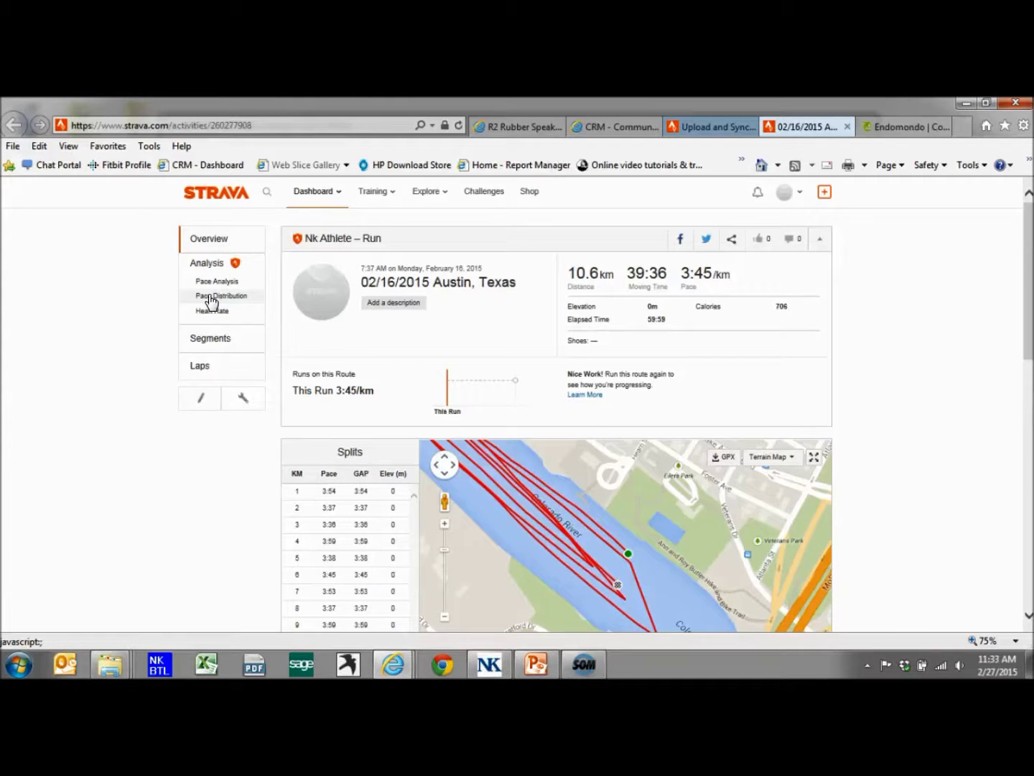
pyautogui.scroll(-2, 808, 485)
pyautogui.moveTo(809, 485); pyautogui.dragTo(577, 527)
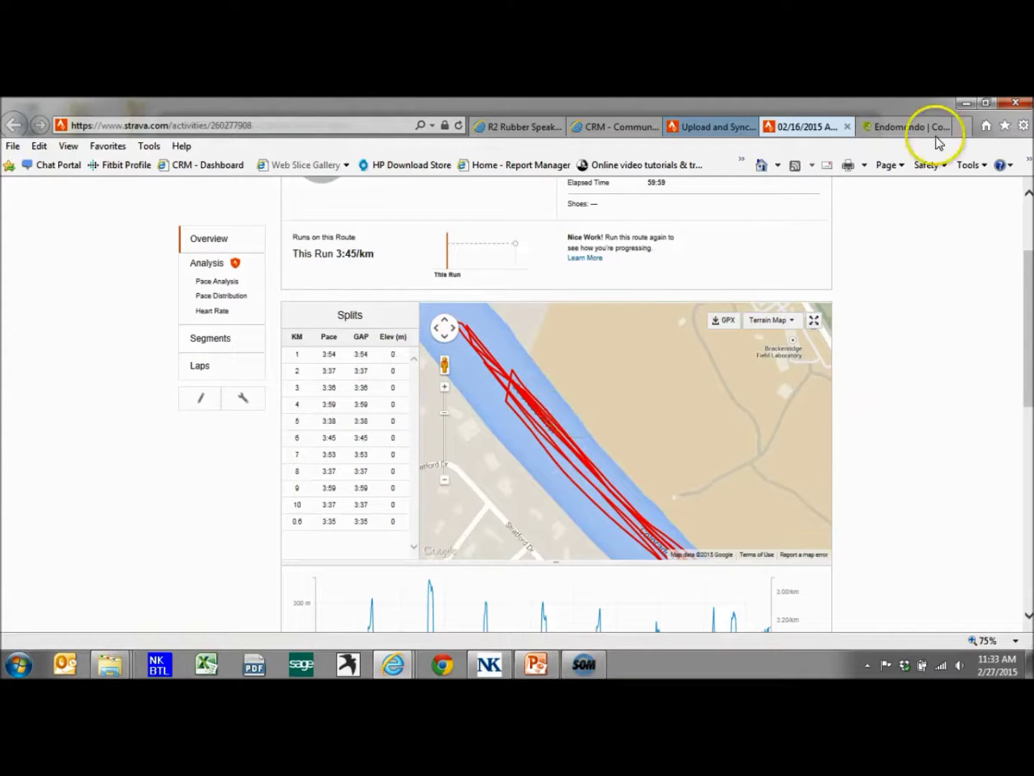
# In Endomondo, start a new workout via Add Workout and Import from file
pyautogui.click(920, 128)
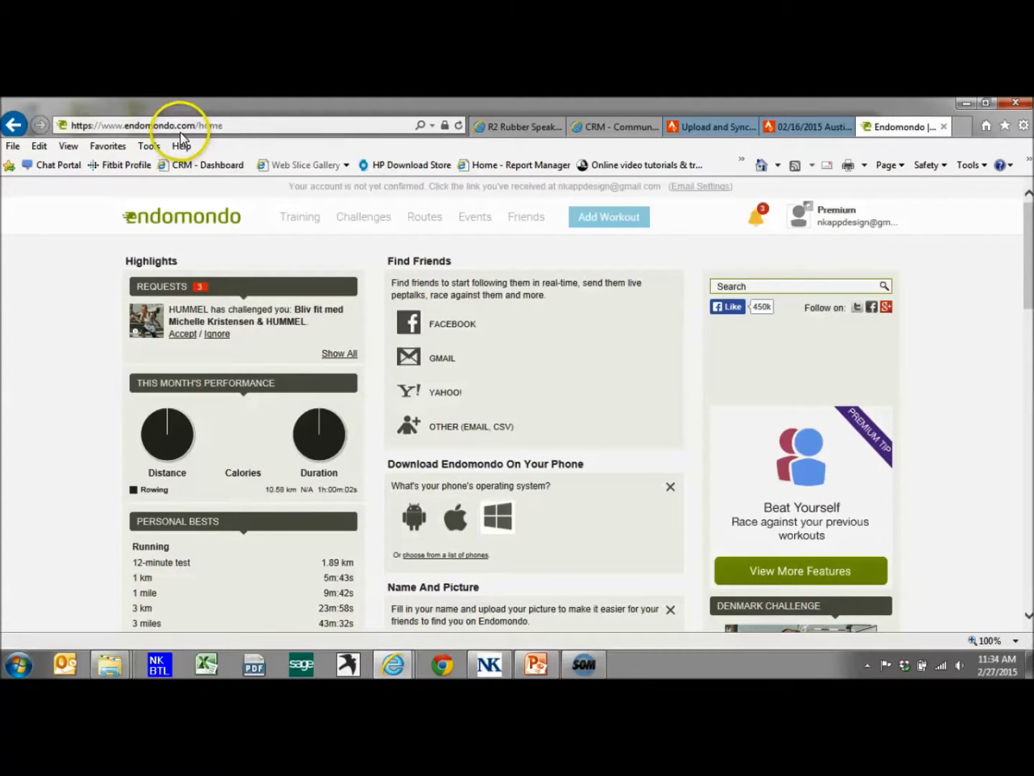
pyautogui.click(621, 228)
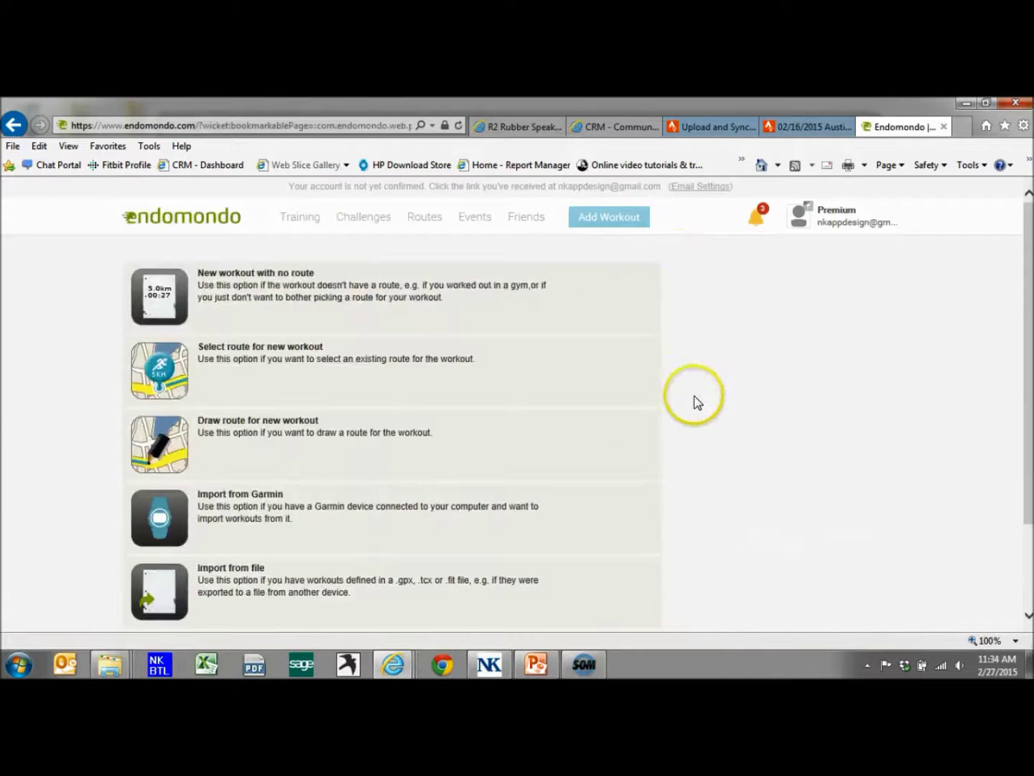
pyautogui.scroll(-2, 593, 513)
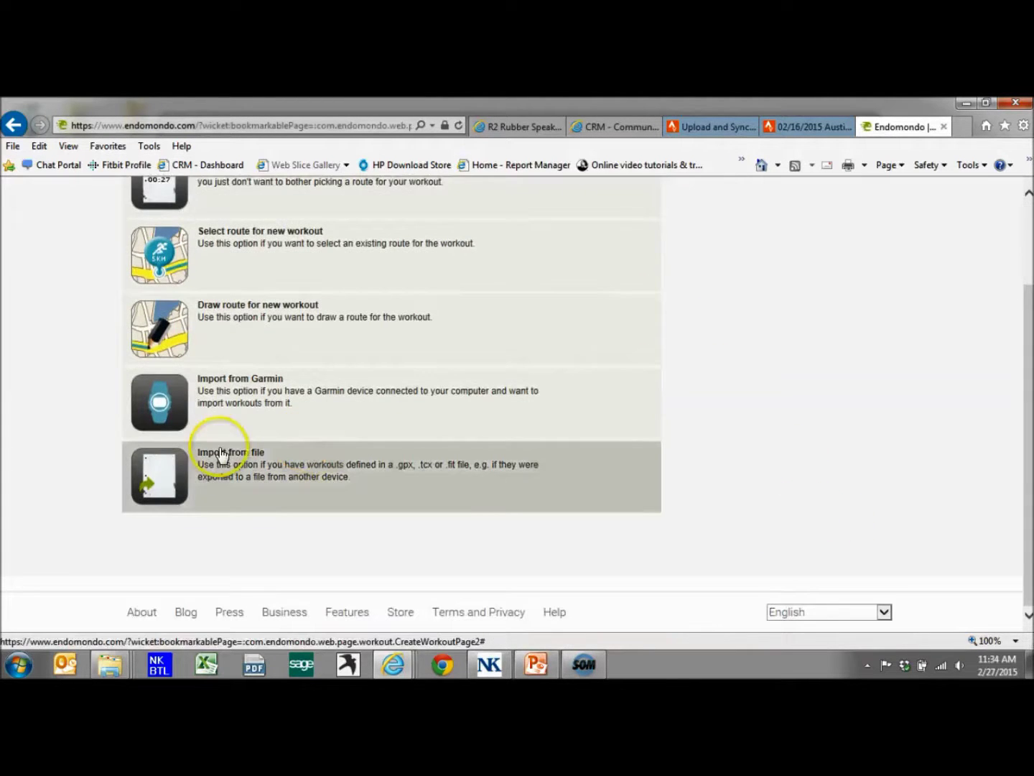
pyautogui.click(222, 472)
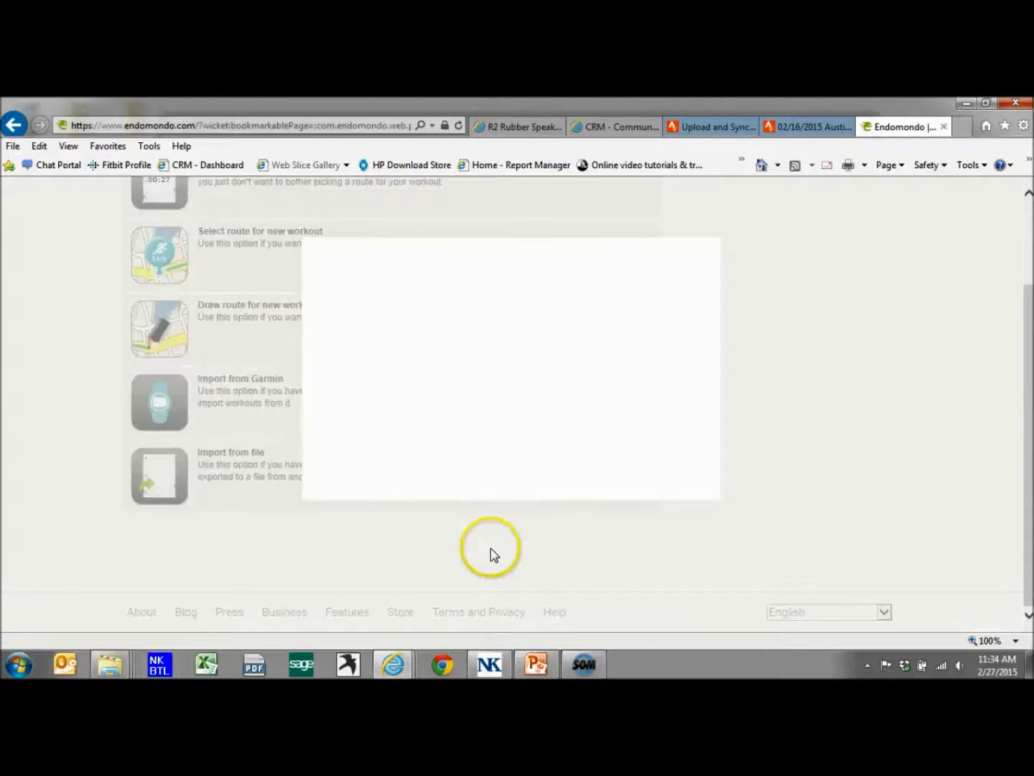
# Import the 20150219 .fit file as a Rowing workout (20.57 km, 1h:54m:13s) and save it
pyautogui.click(587, 346)
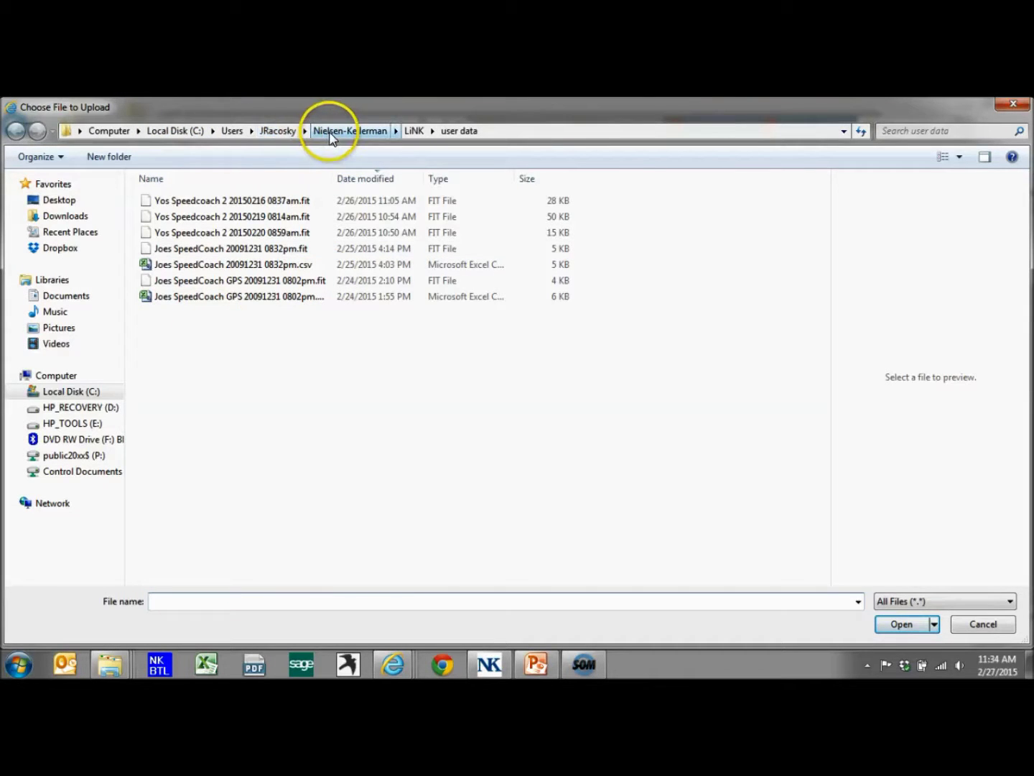
pyautogui.click(231, 218)
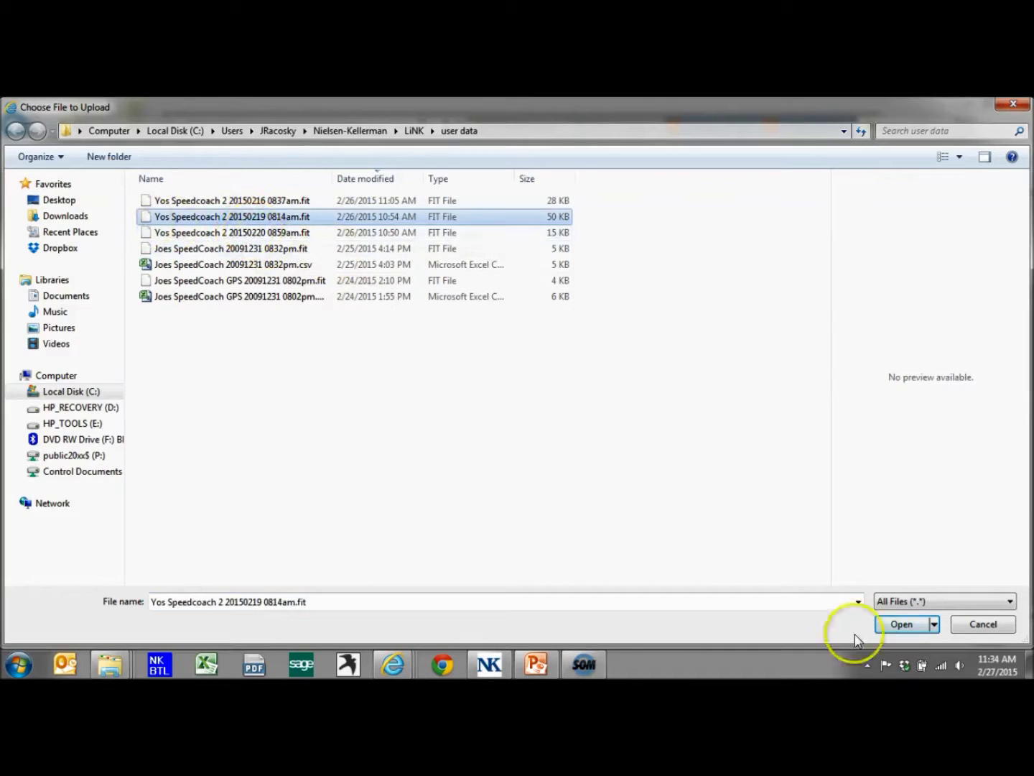
pyautogui.click(902, 623)
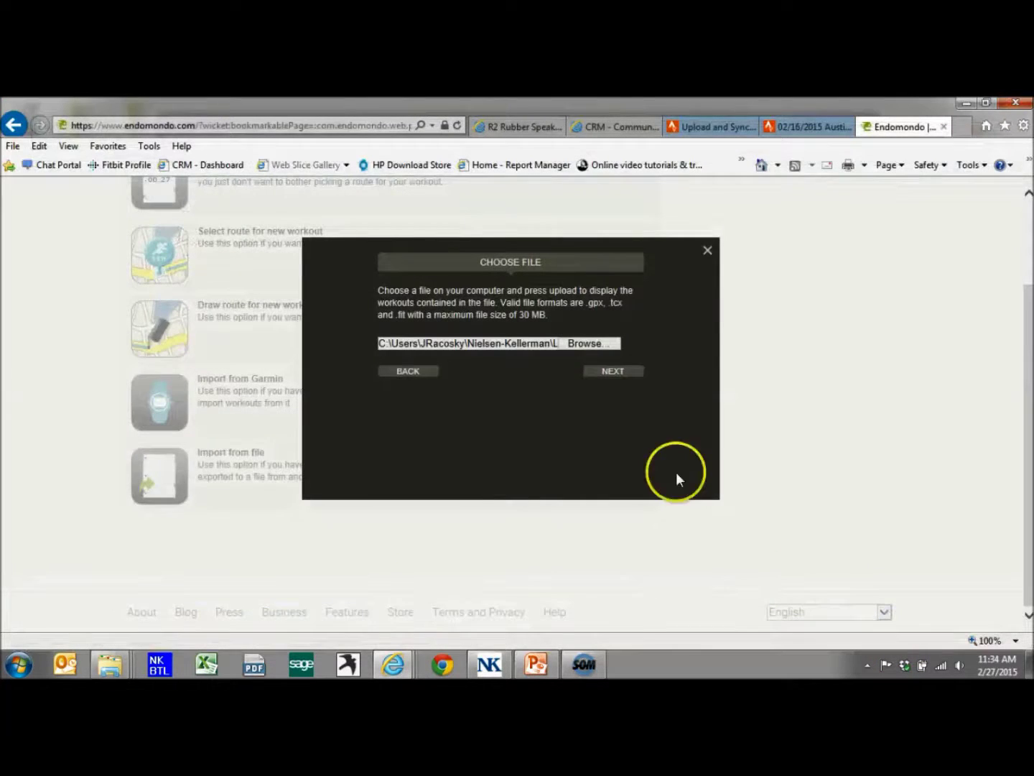
pyautogui.click(612, 372)
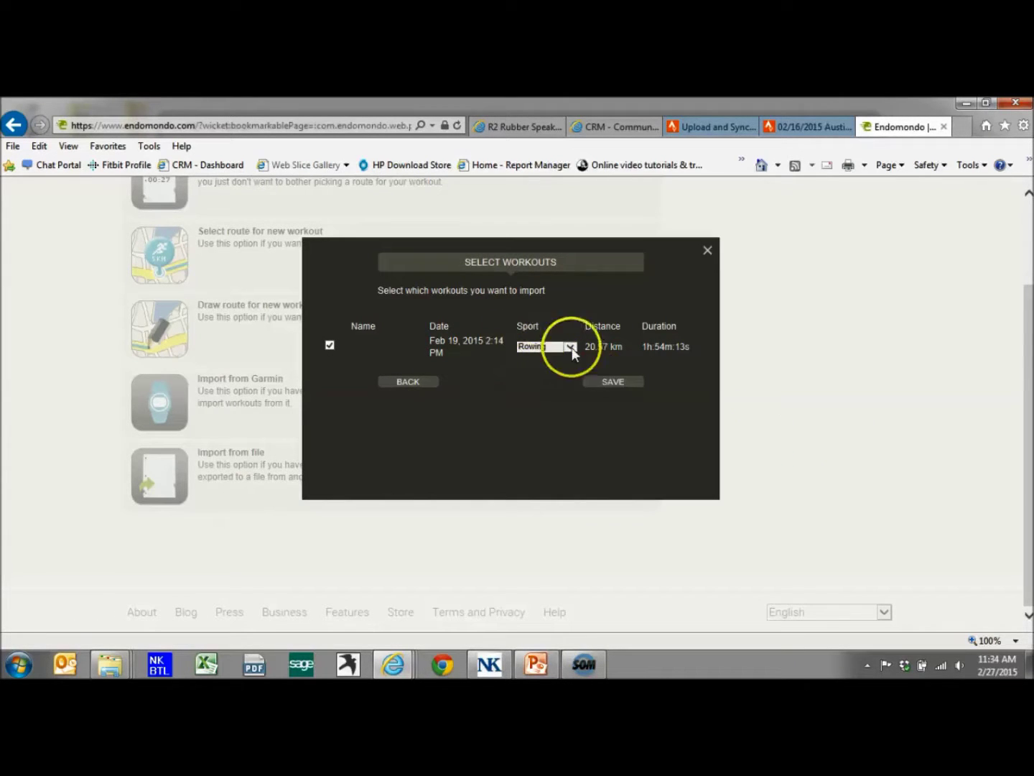
pyautogui.click(607, 381)
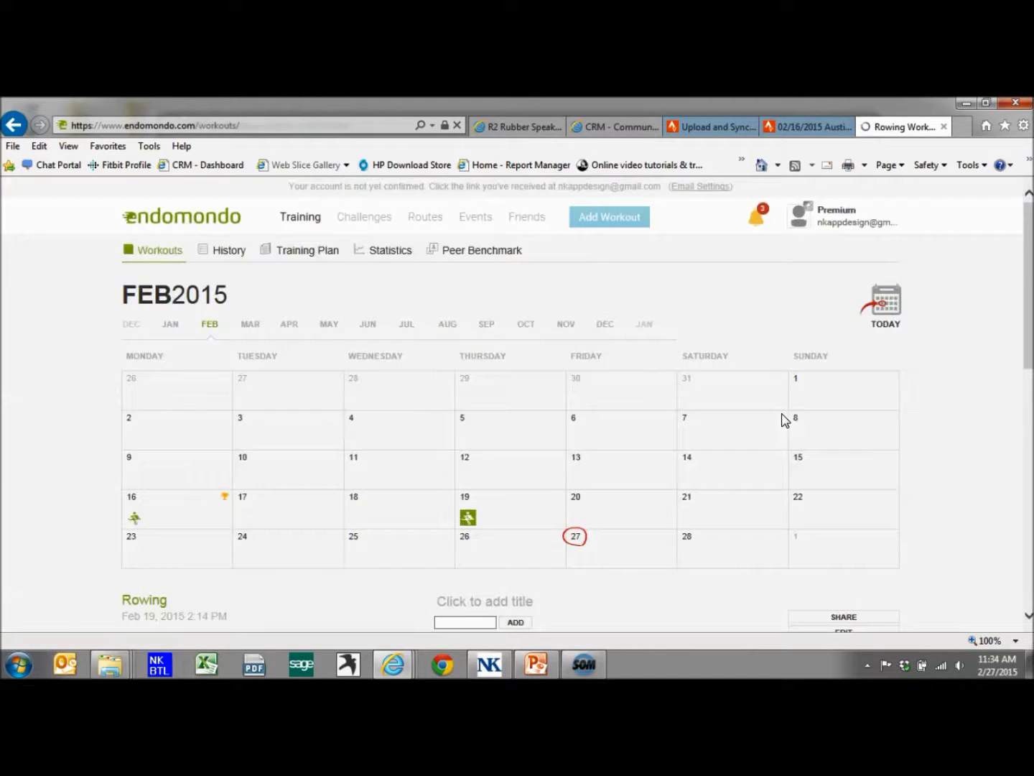
# Zoom the route map in over Austin and show a route marker's lap details
pyautogui.scroll(-3, 940, 526)
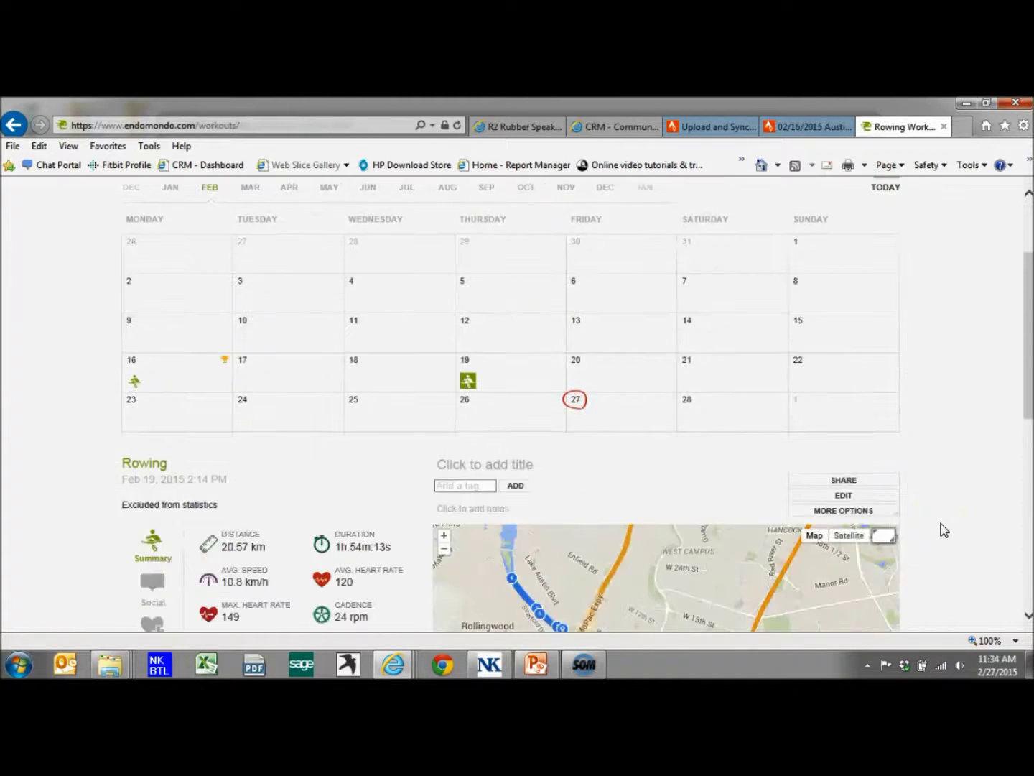
pyautogui.scroll(-4, 944, 530)
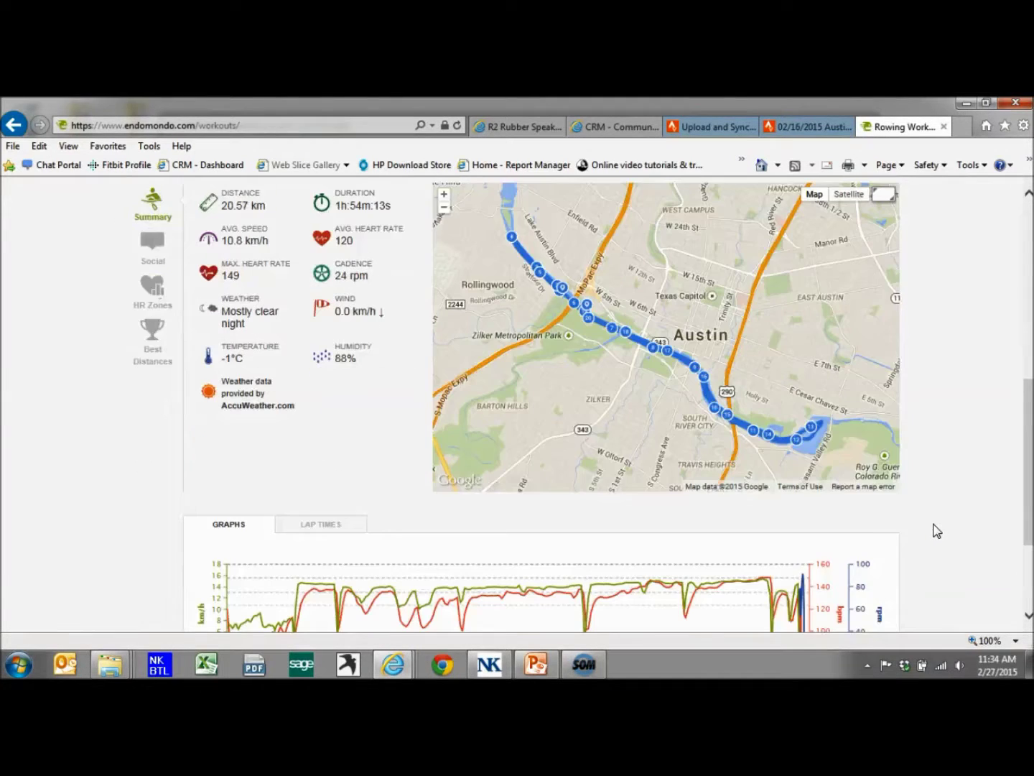
pyautogui.scroll(2, 927, 539)
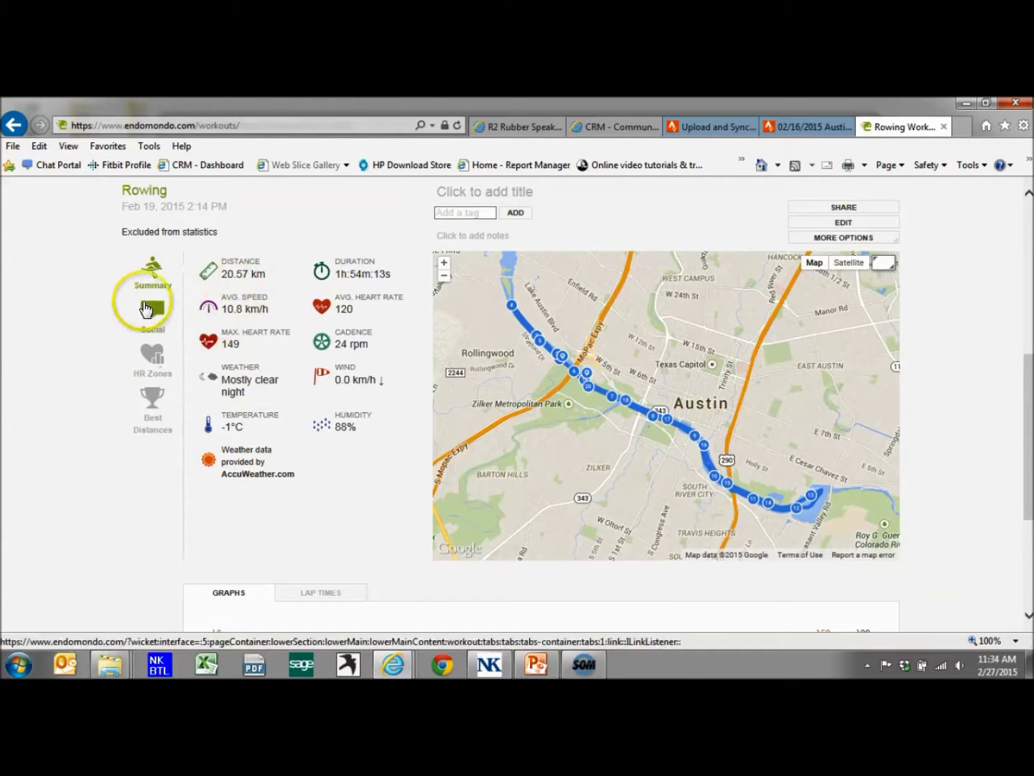
pyautogui.scroll(-2, 304, 497)
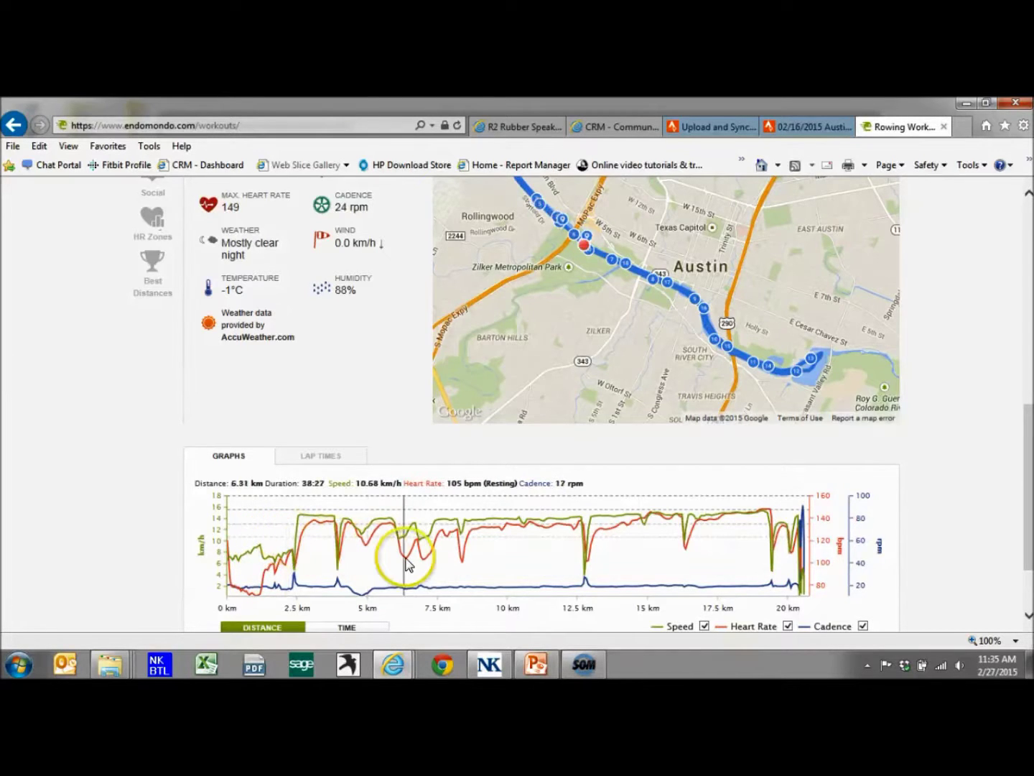
pyautogui.scroll(1, 418, 563)
pyautogui.scroll(1, 546, 355)
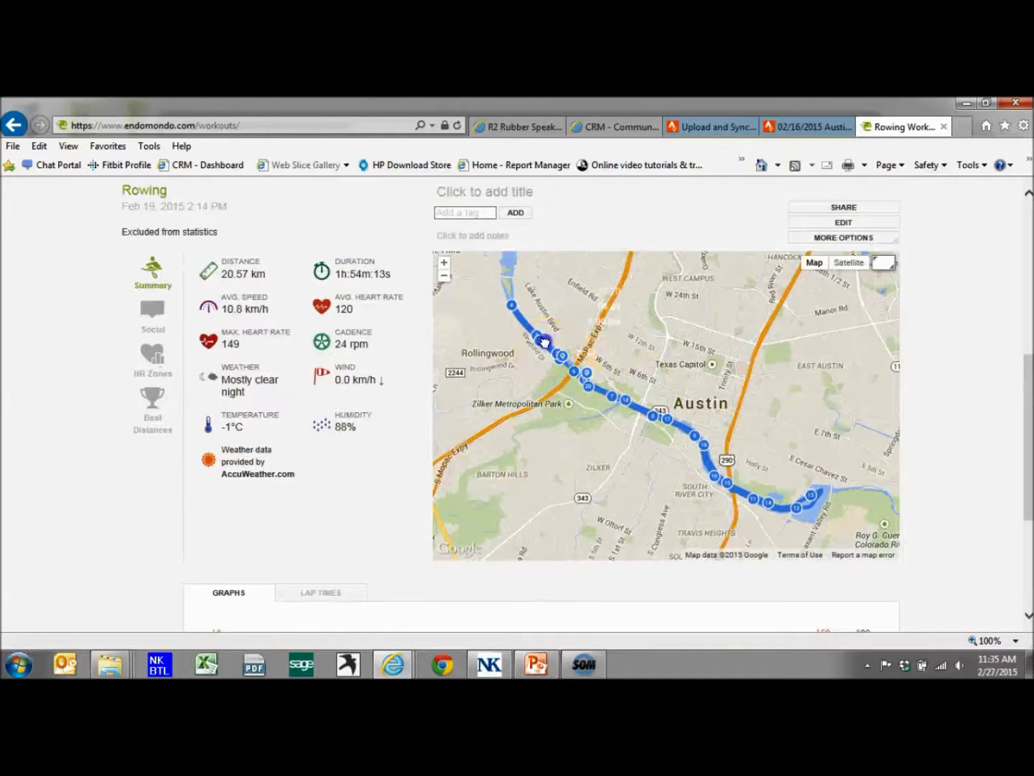
pyautogui.click(440, 266)
pyautogui.doubleClick(647, 487)
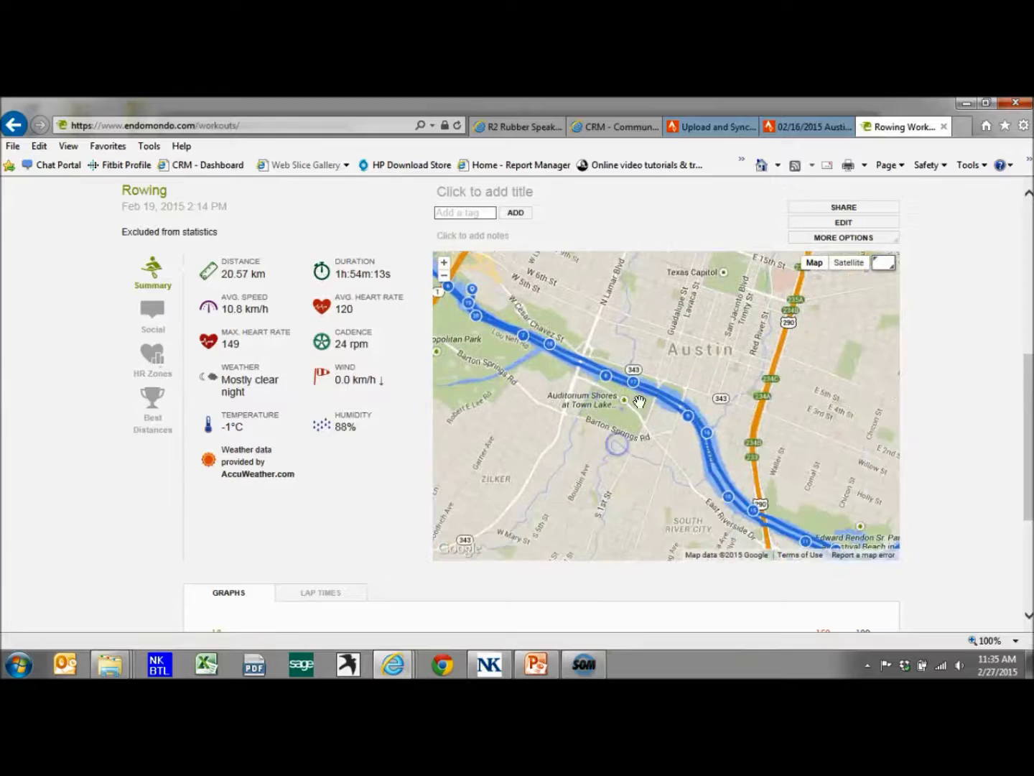
pyautogui.click(635, 384)
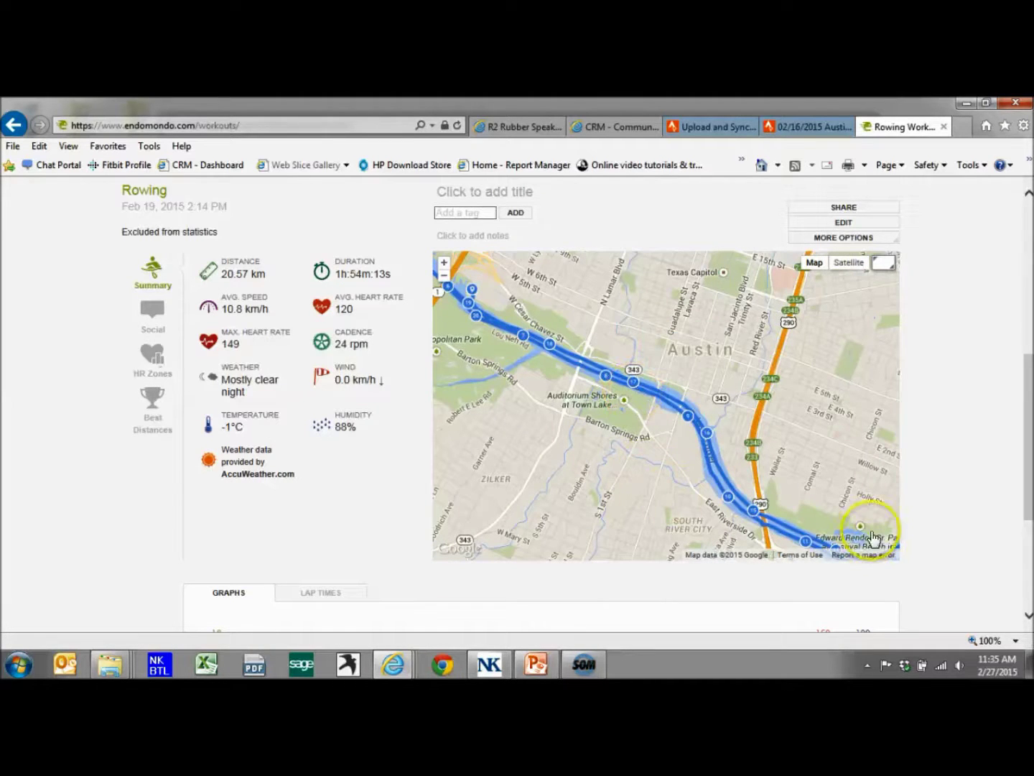
# View the lap-time bars, then plot the speed, heart-rate and cadence graph over elapsed time
pyautogui.scroll(-2, 932, 487)
pyautogui.scroll(-2, 932, 487)
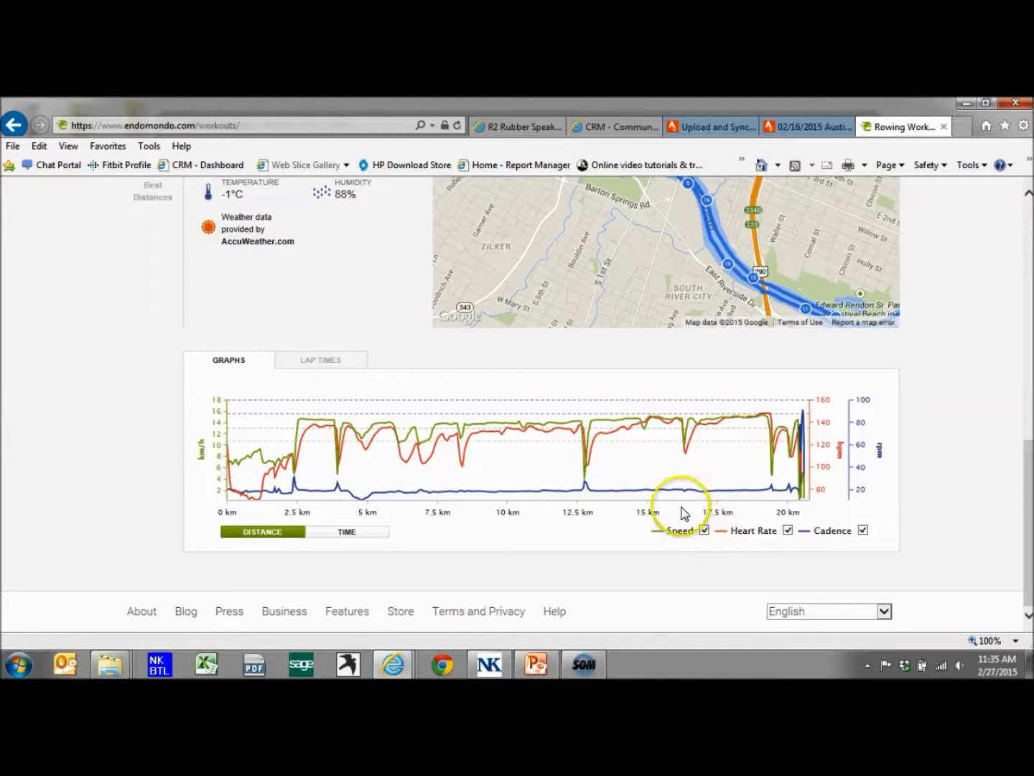
pyautogui.moveTo(697, 454)
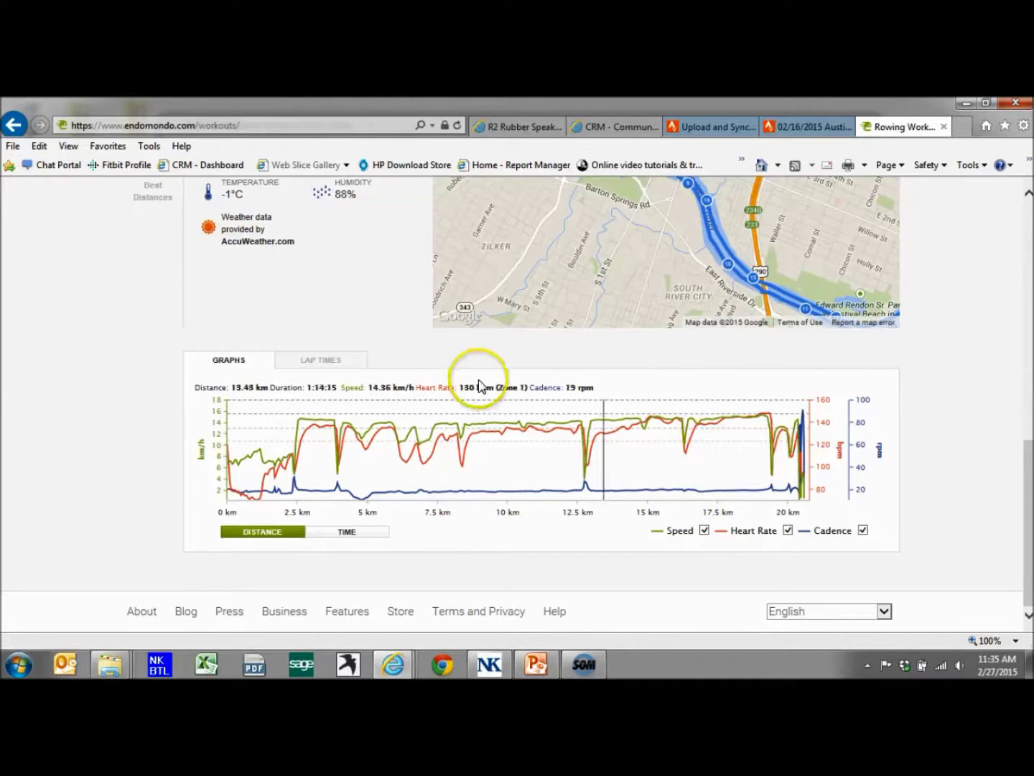
pyautogui.click(301, 359)
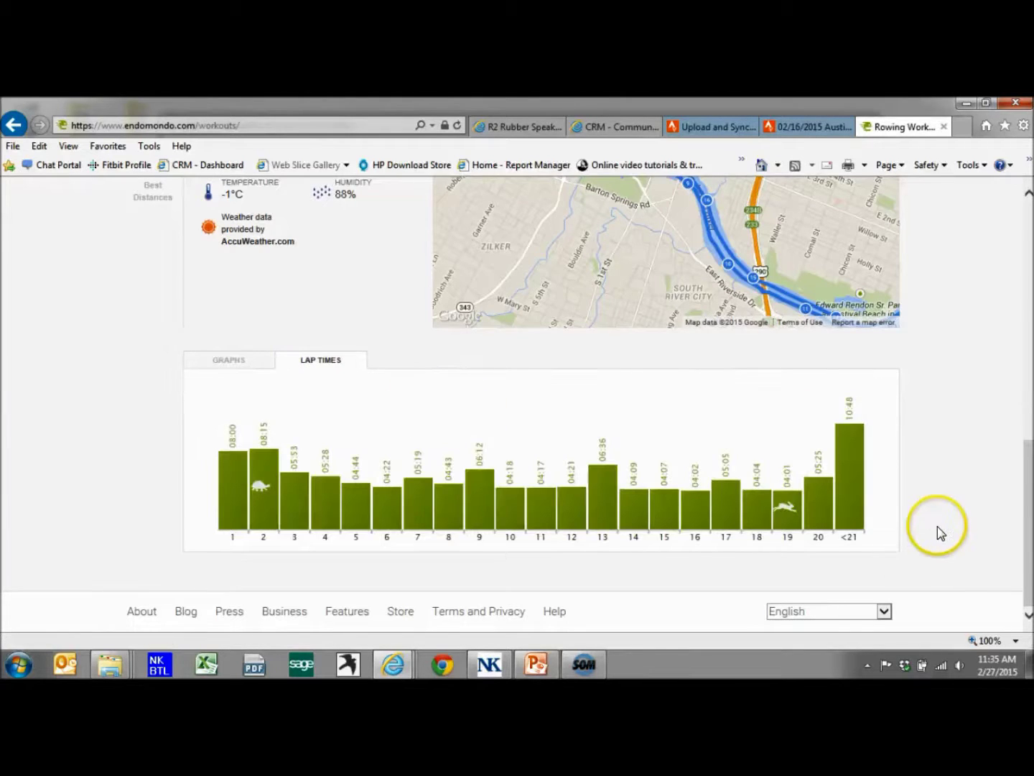
pyautogui.click(228, 361)
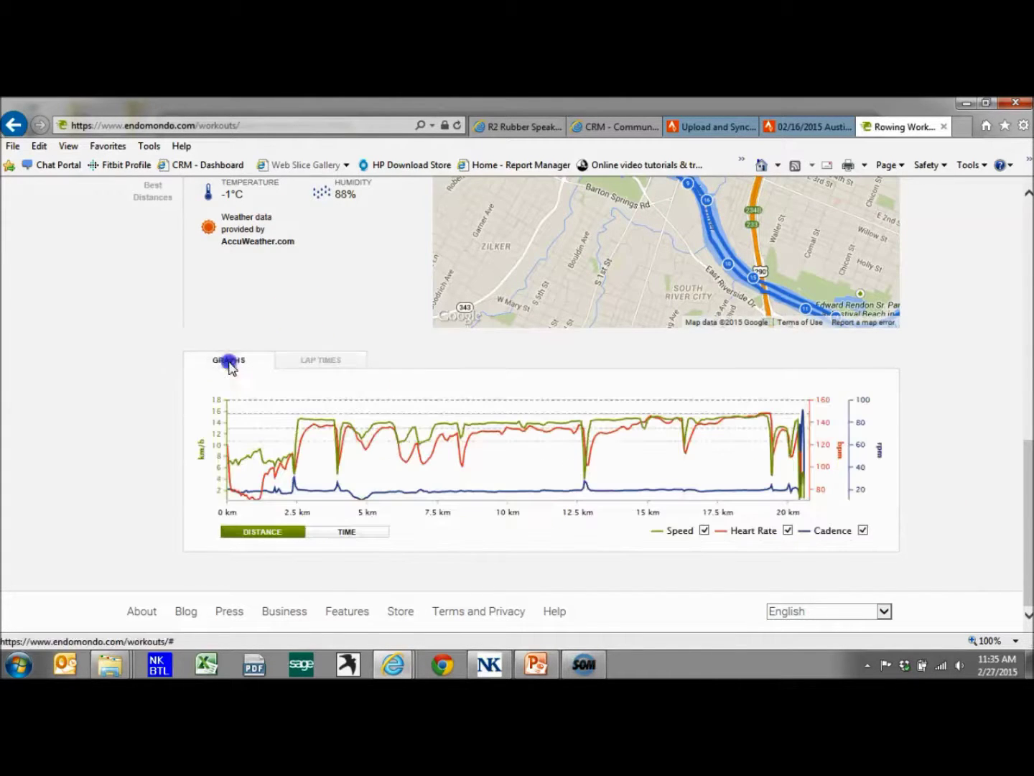
pyautogui.click(345, 536)
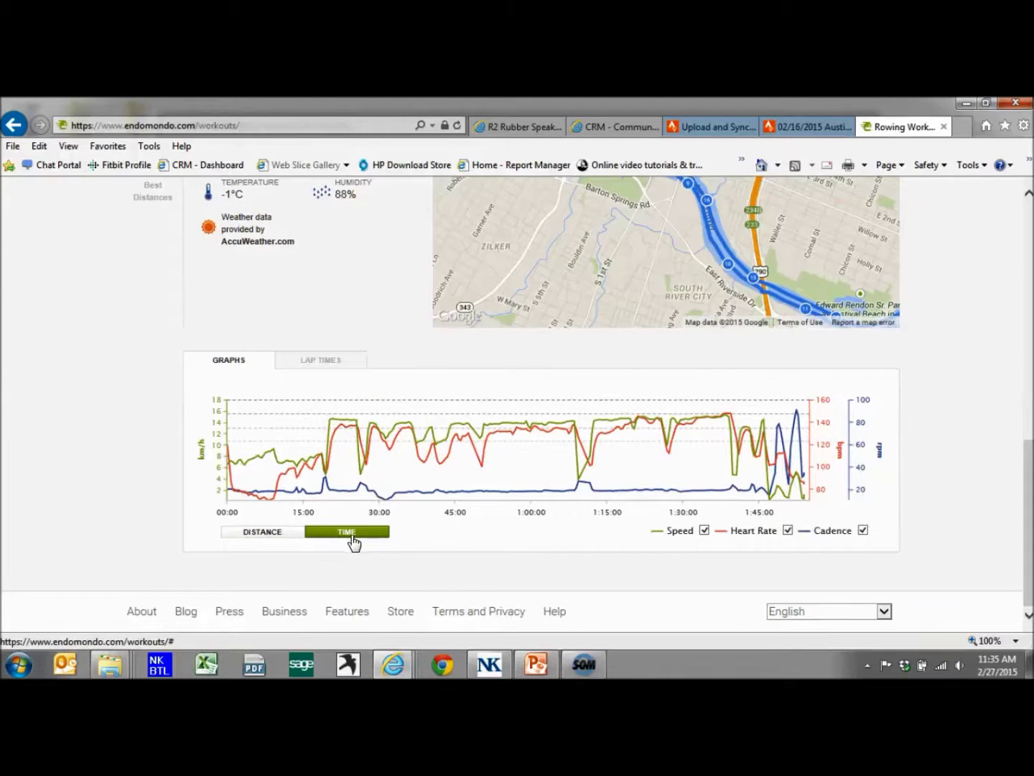
pyautogui.scroll(2, 898, 596)
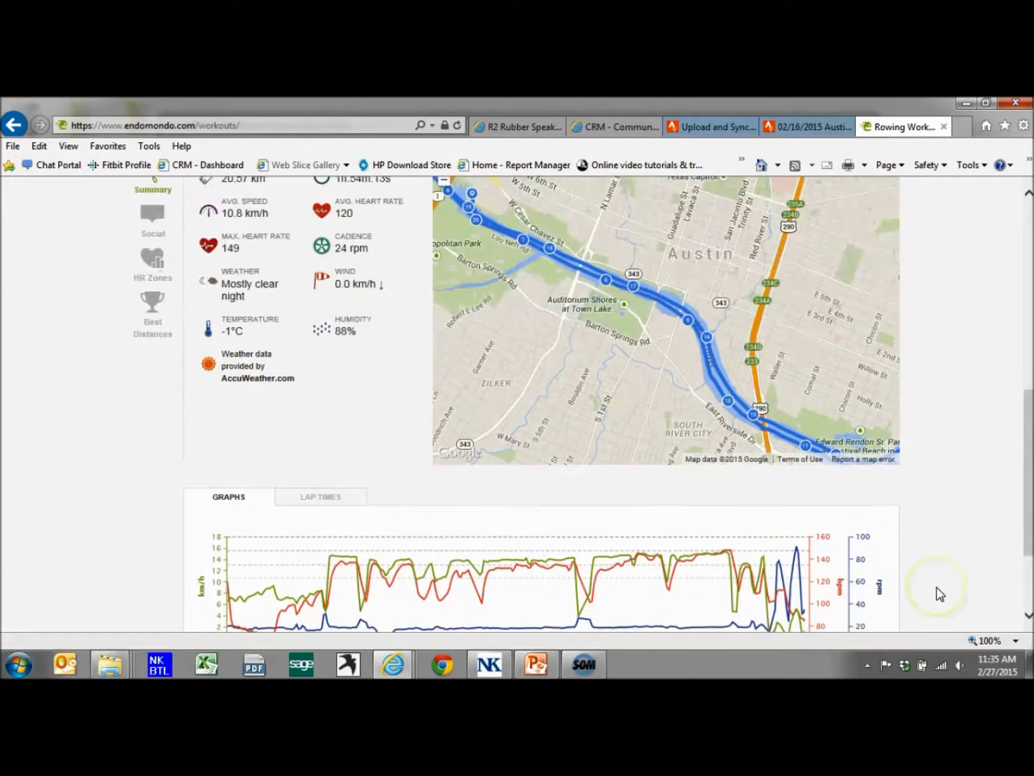
pyautogui.scroll(1, 936, 587)
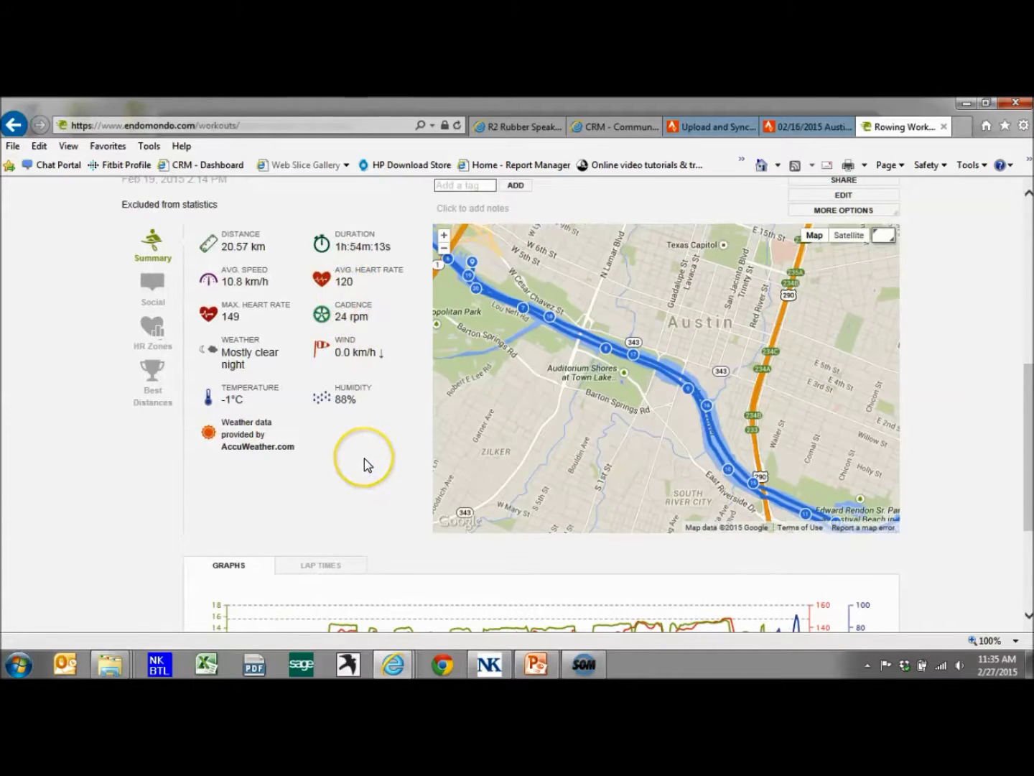
pyautogui.scroll(6, 364, 458)
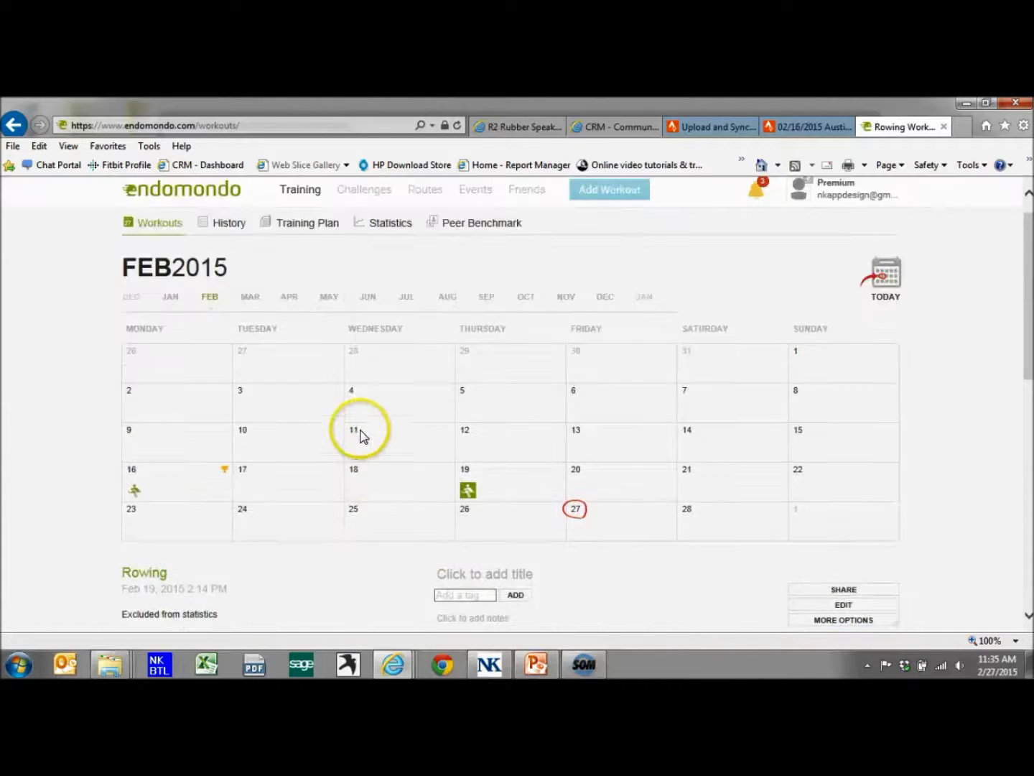
pyautogui.scroll(1, 363, 431)
# Load the mapmyfitness home page, then minimize the browser to reveal LiNK's four saved sessions
pyautogui.click(363, 130)
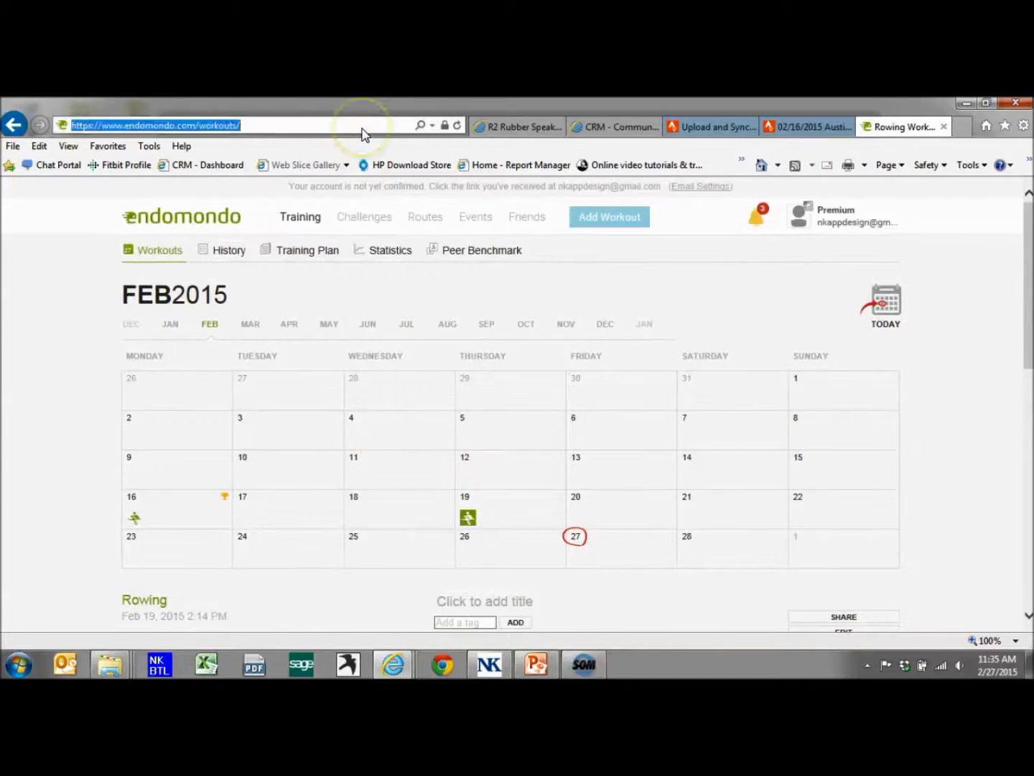
pyautogui.write('mapmyfi')
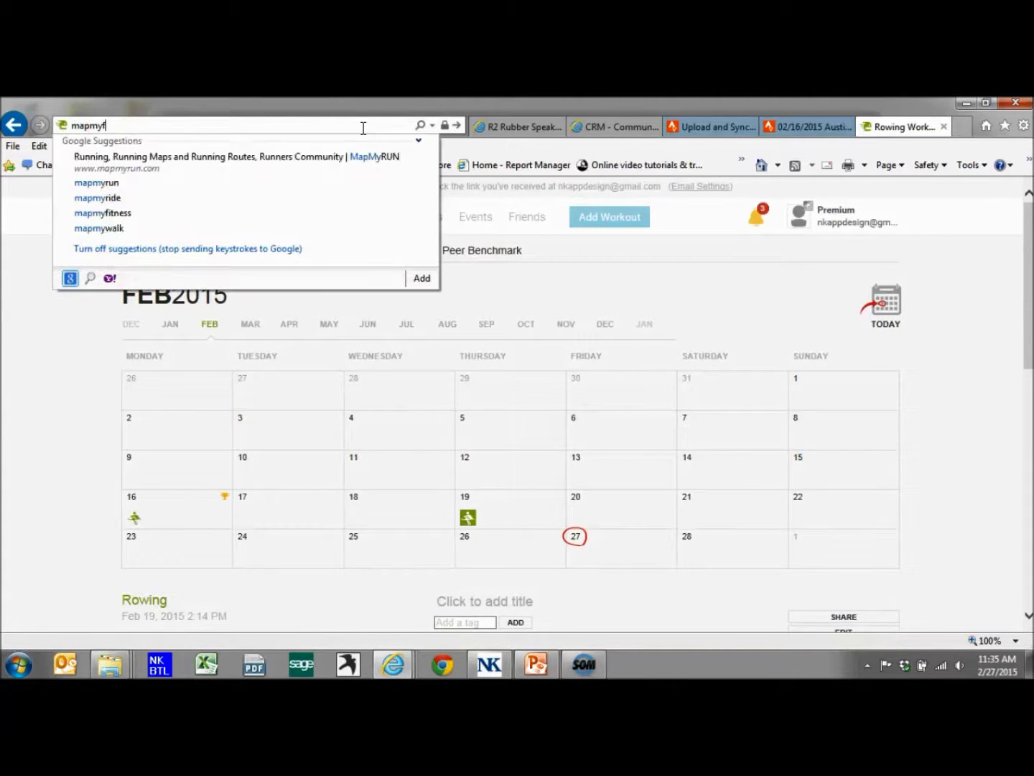
pyautogui.write('tness.')
pyautogui.press('Return')
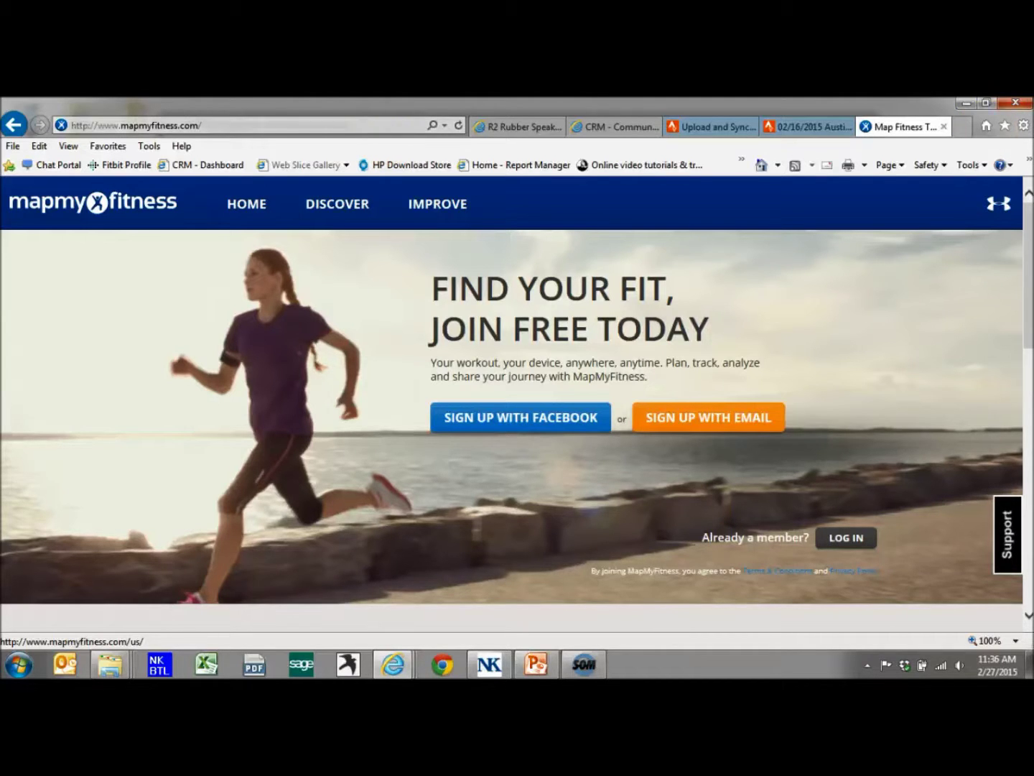
pyautogui.click(968, 103)
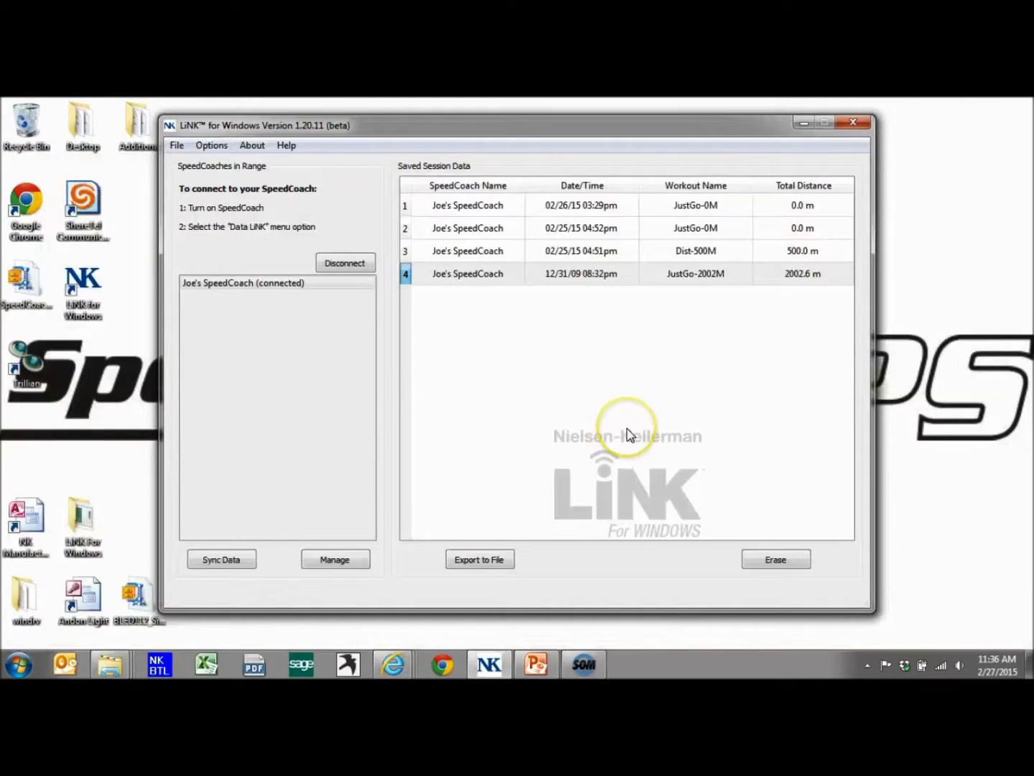